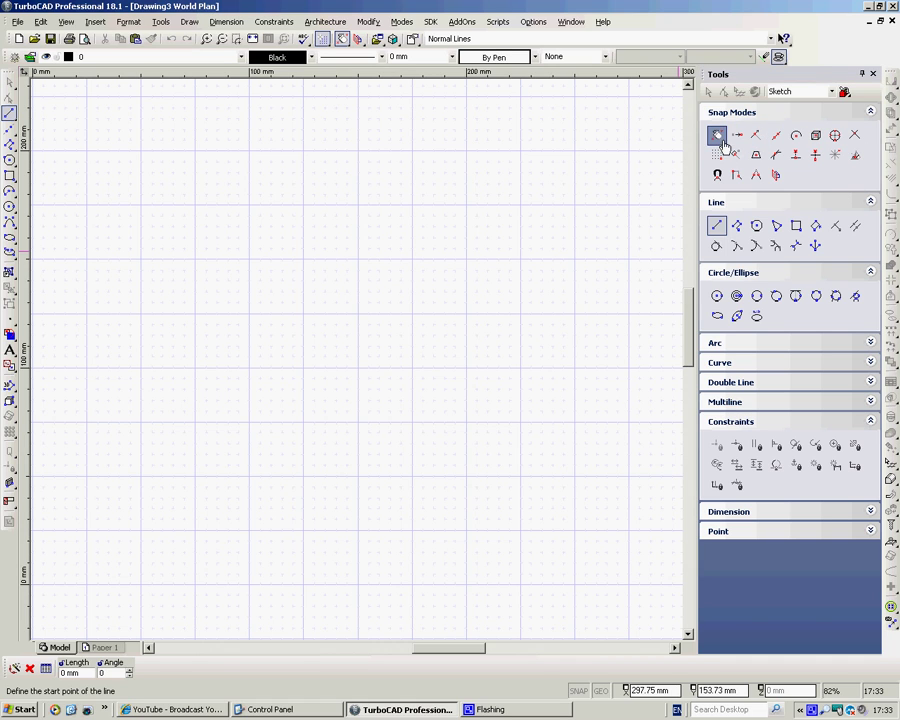
# Step: Switch the drawing to the SE isometric view and display the 3D Model tool set
pyautogui.click(715, 137)
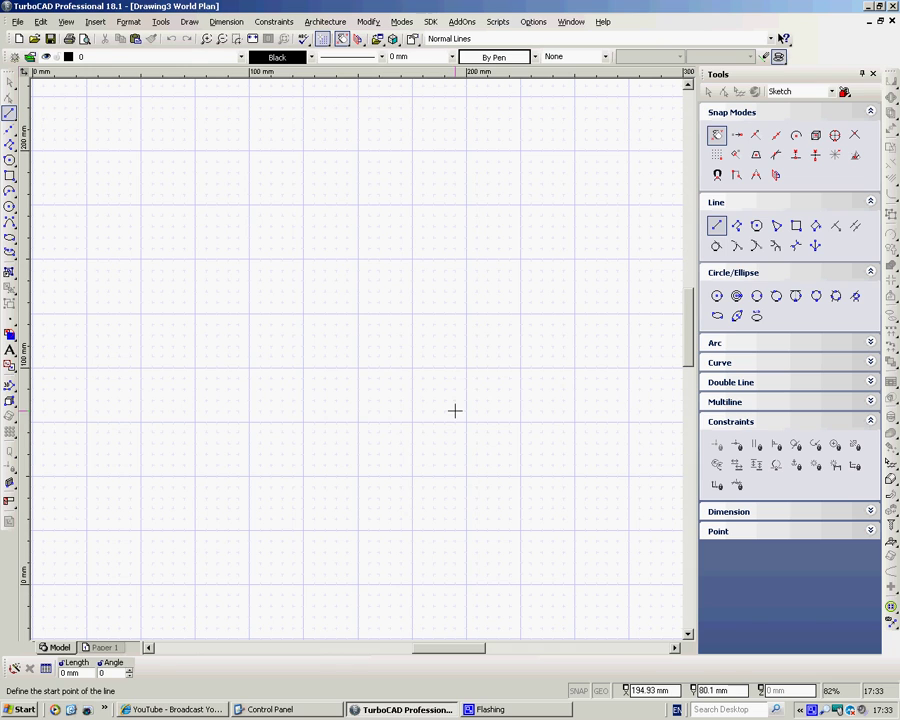
pyautogui.click(394, 41)
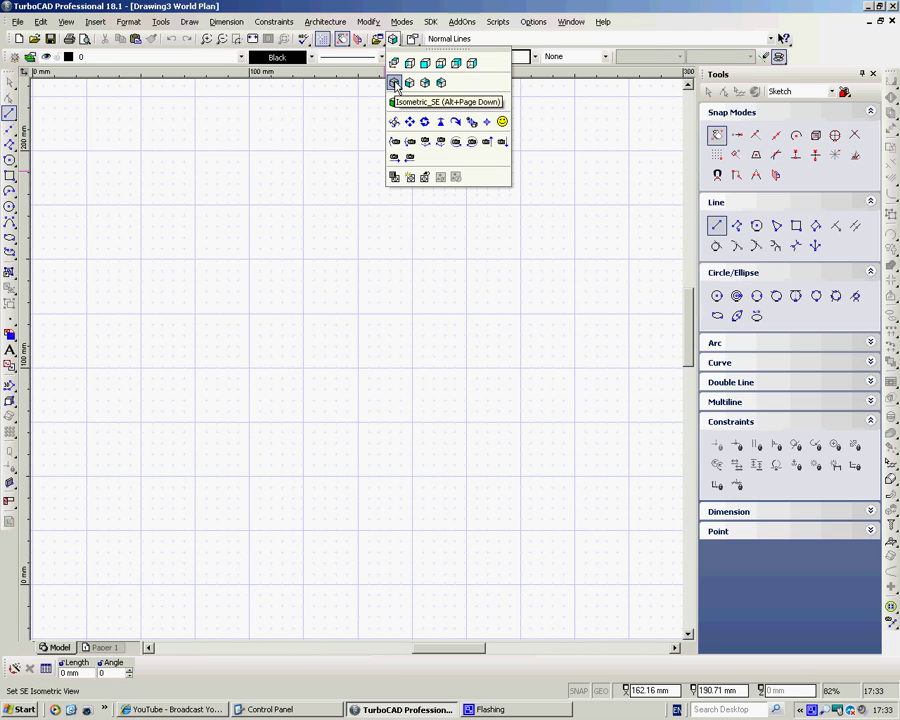
pyautogui.click(394, 83)
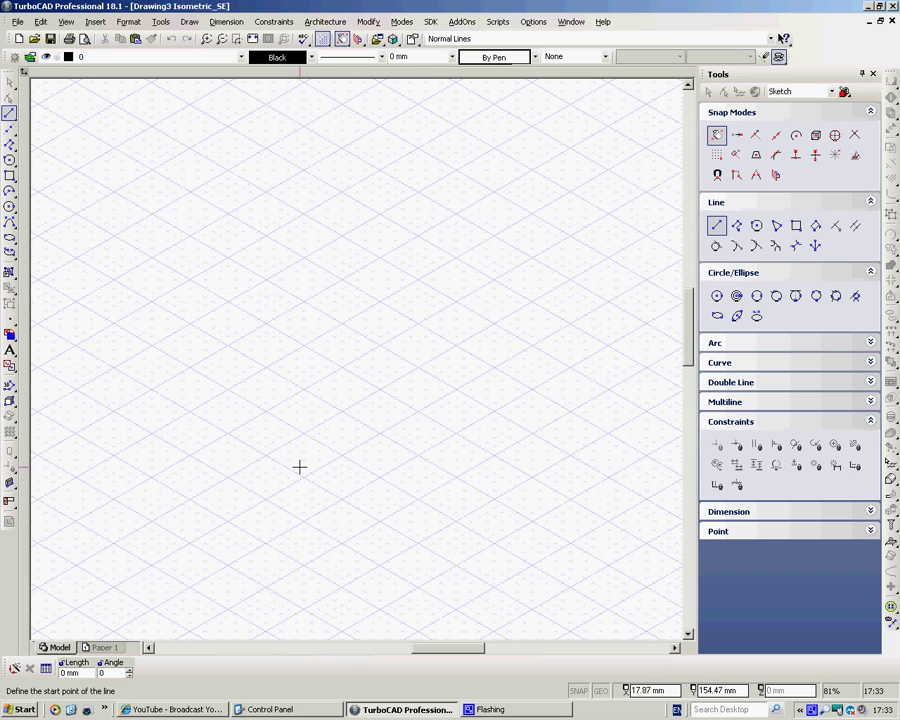
pyautogui.click(831, 91)
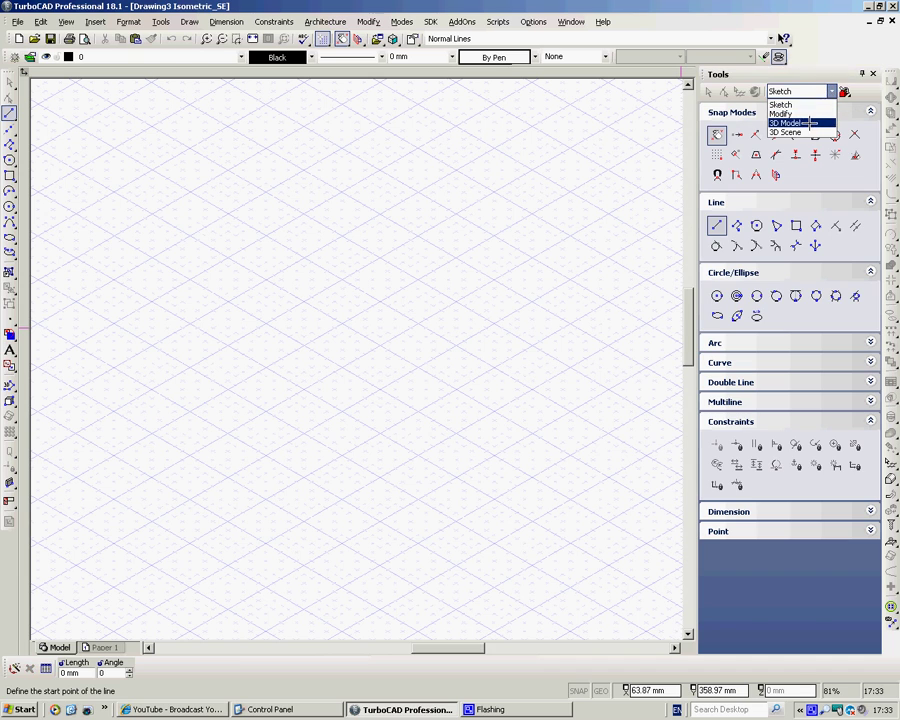
pyautogui.click(808, 123)
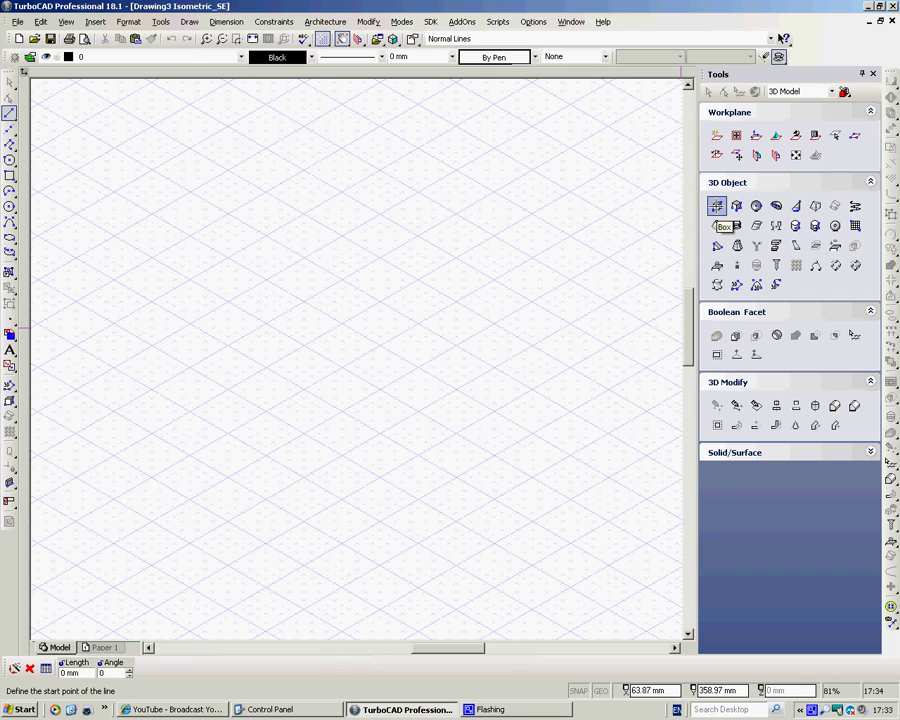
# Step: Draw a freehand box about 84 mm wide, 112 mm long and 106 mm high
pyautogui.click(716, 207)
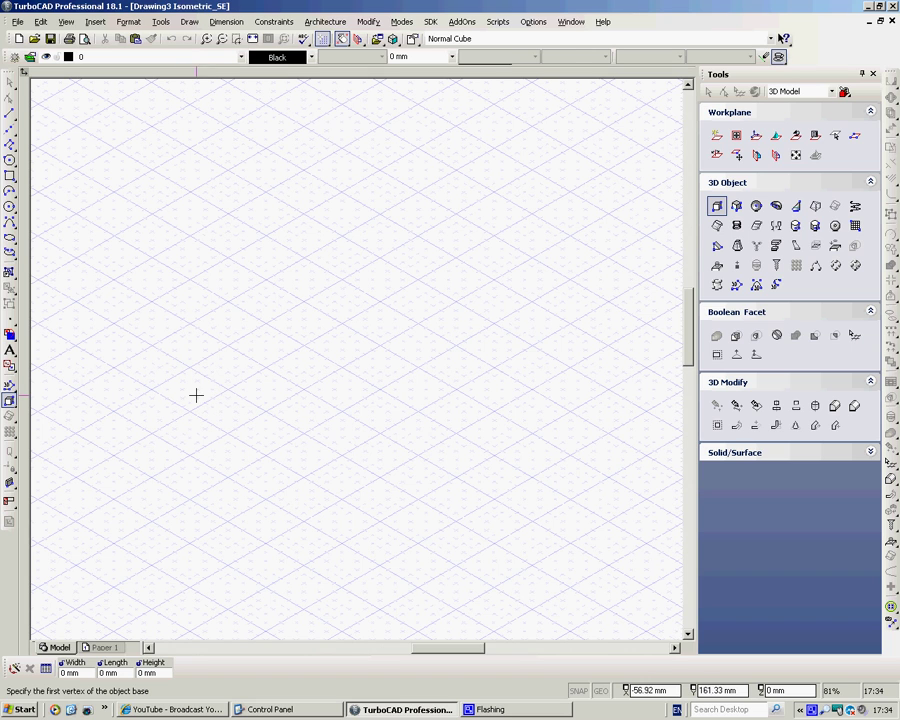
pyautogui.click(175, 398)
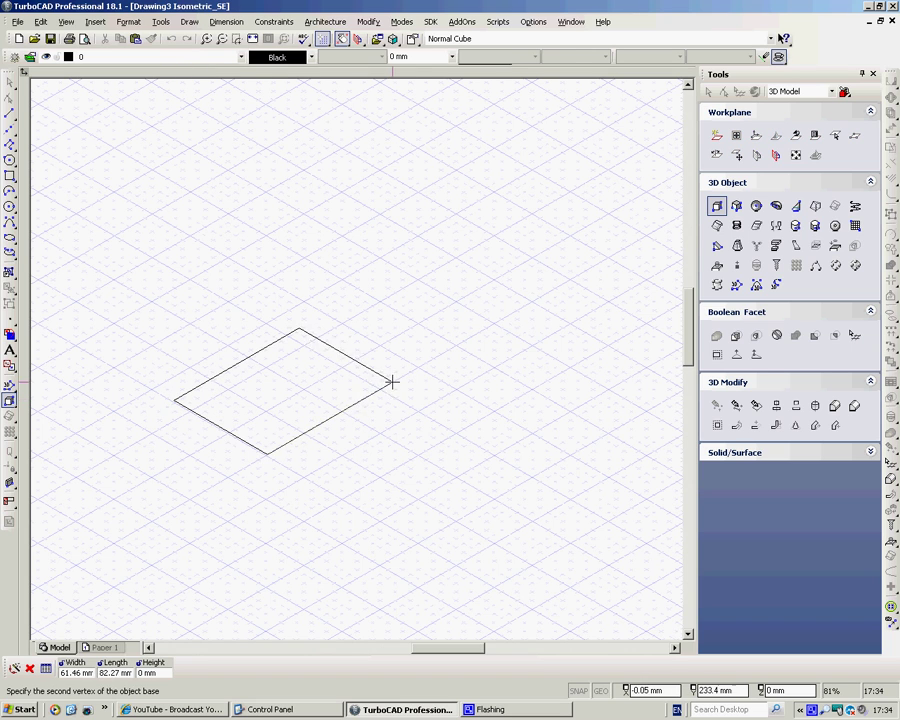
pyautogui.click(468, 377)
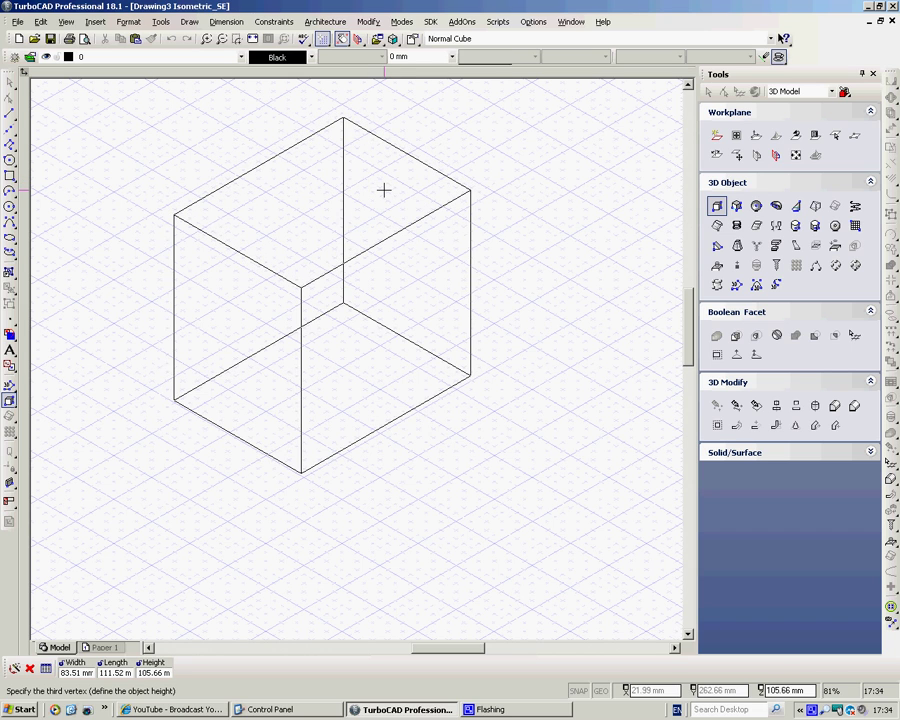
pyautogui.click(384, 190)
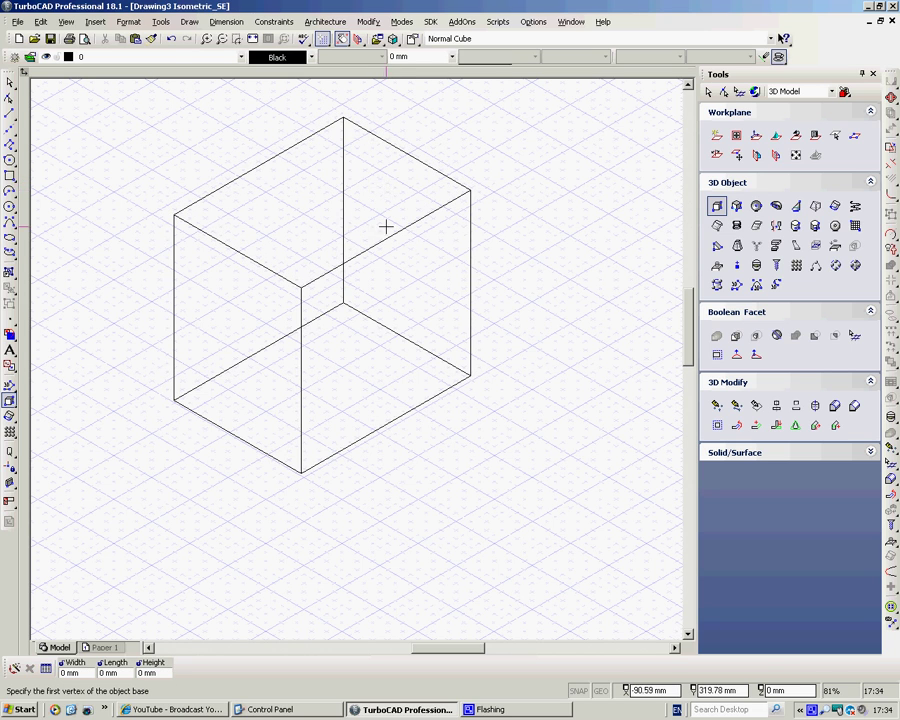
# Step: Draw a second box in front of the large one with a 50 by 75 mm base and a height of 84 mm
pyautogui.click(381, 521)
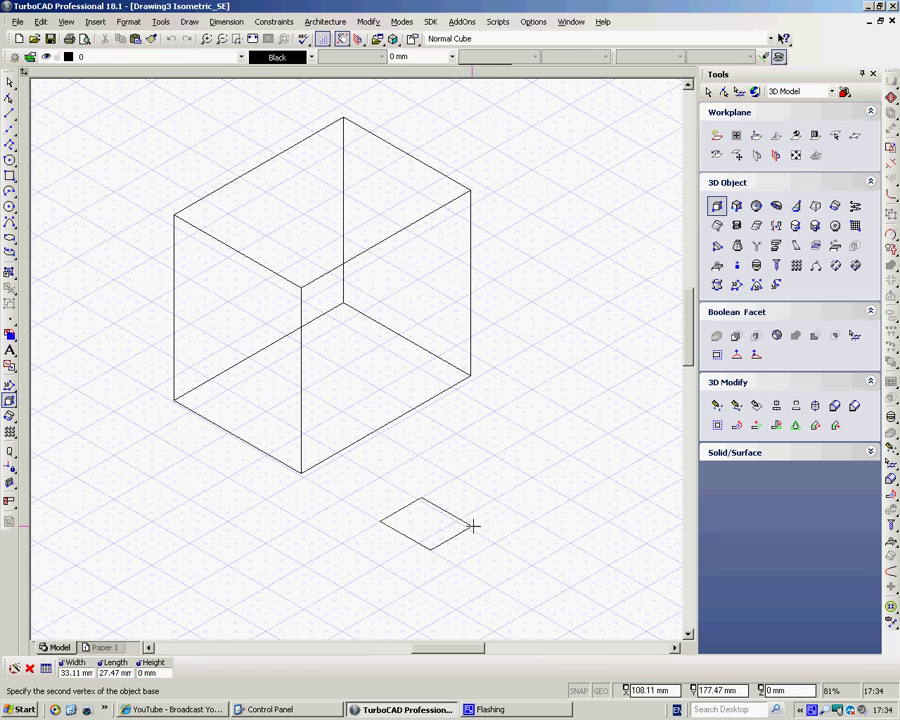
pyautogui.click(569, 498)
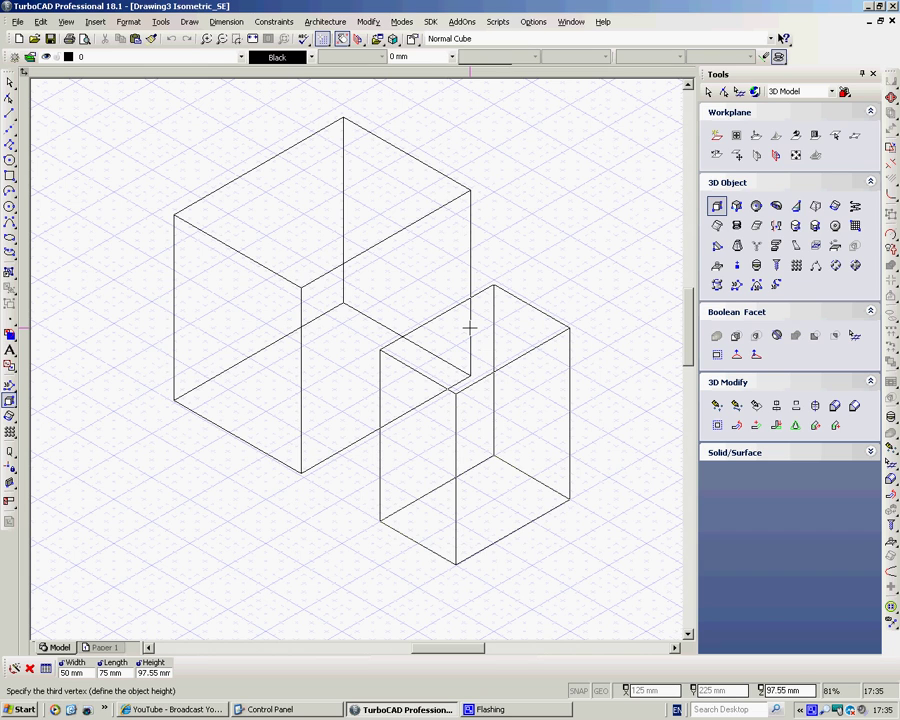
pyautogui.press('Tab')
pyautogui.press('Tab')
pyautogui.press('Tab')
pyautogui.write('84')
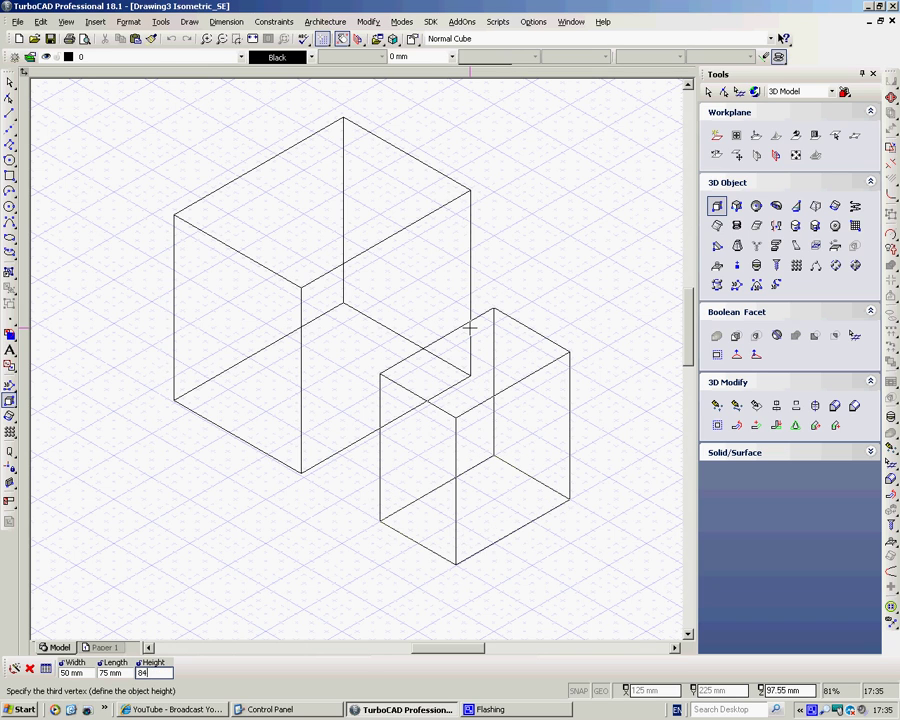
pyautogui.press('Return')
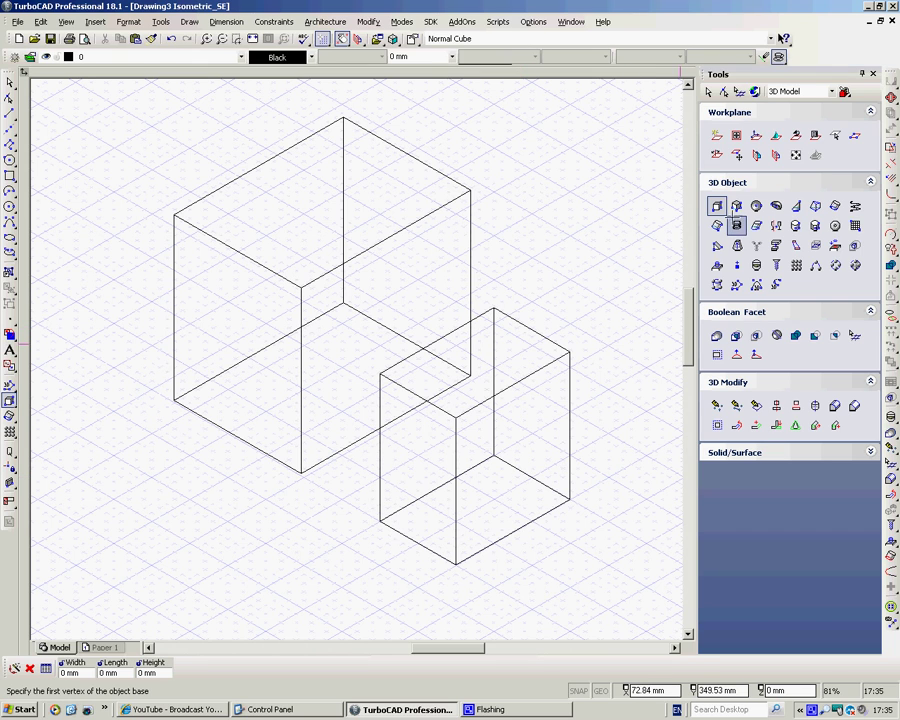
# Step: Draw a third box with a 25 by 25 mm base from the second box's front bottom corner, matching that box's height
pyautogui.click(455, 563)
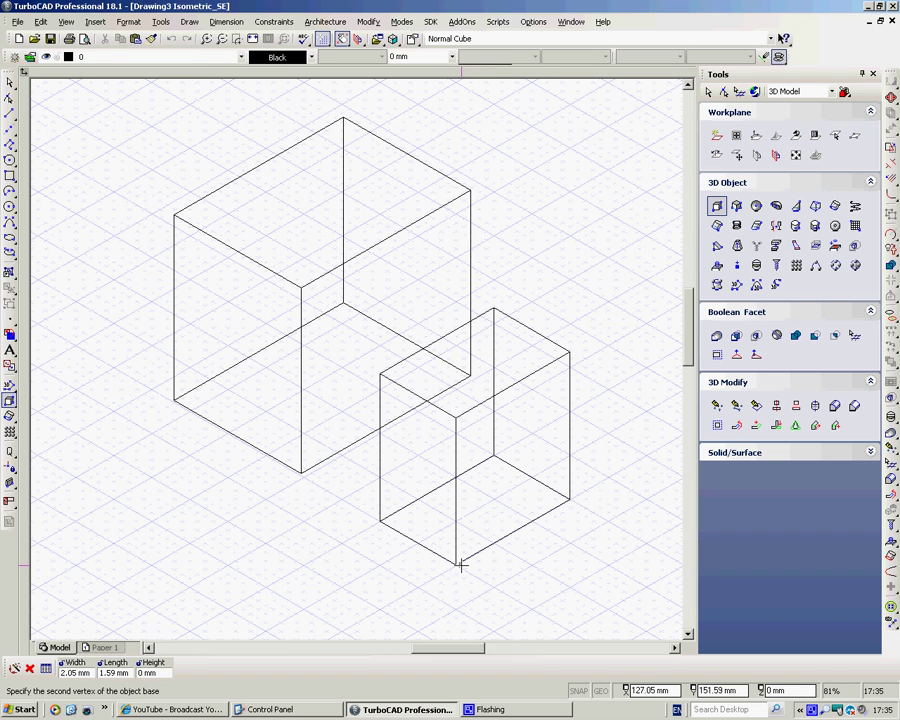
pyautogui.click(534, 565)
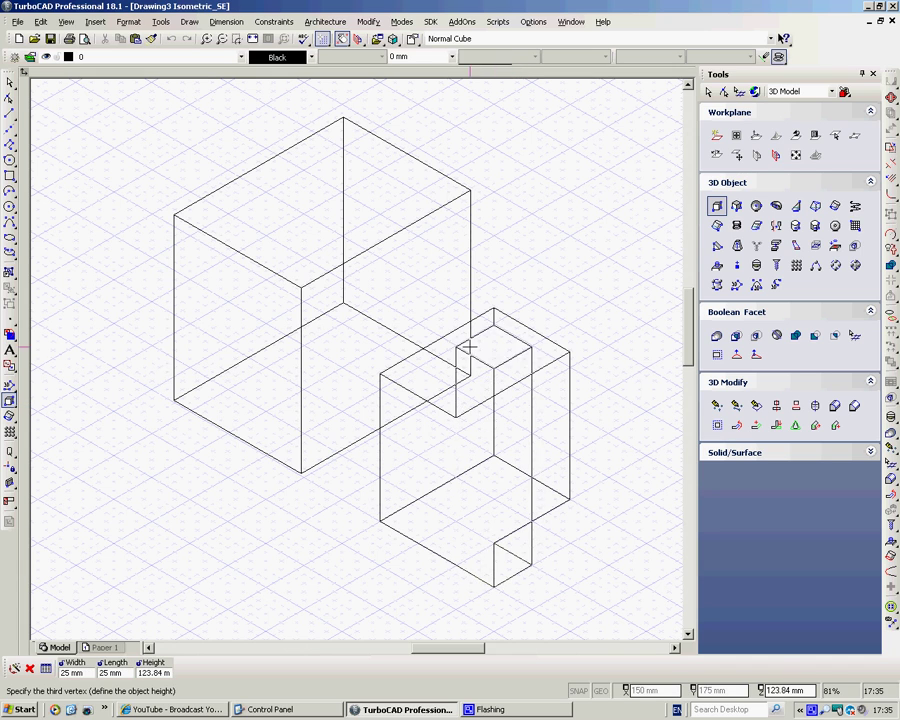
pyautogui.click(457, 415)
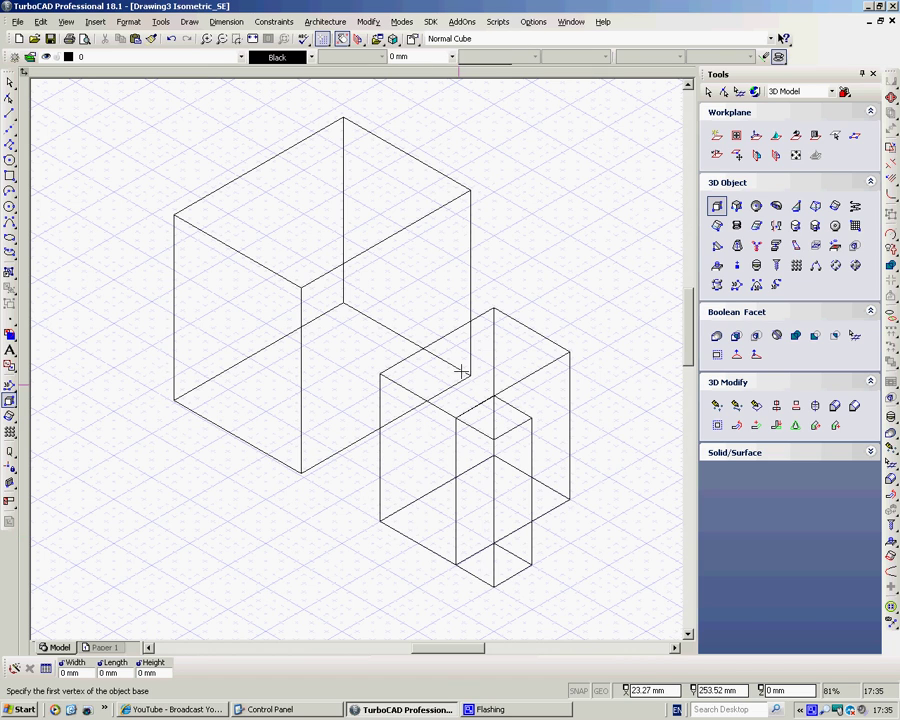
# Step: Inspect the three boxes in the Front, World Plan and SE dimetric views, and return to the SE isometric view
pyautogui.click(393, 38)
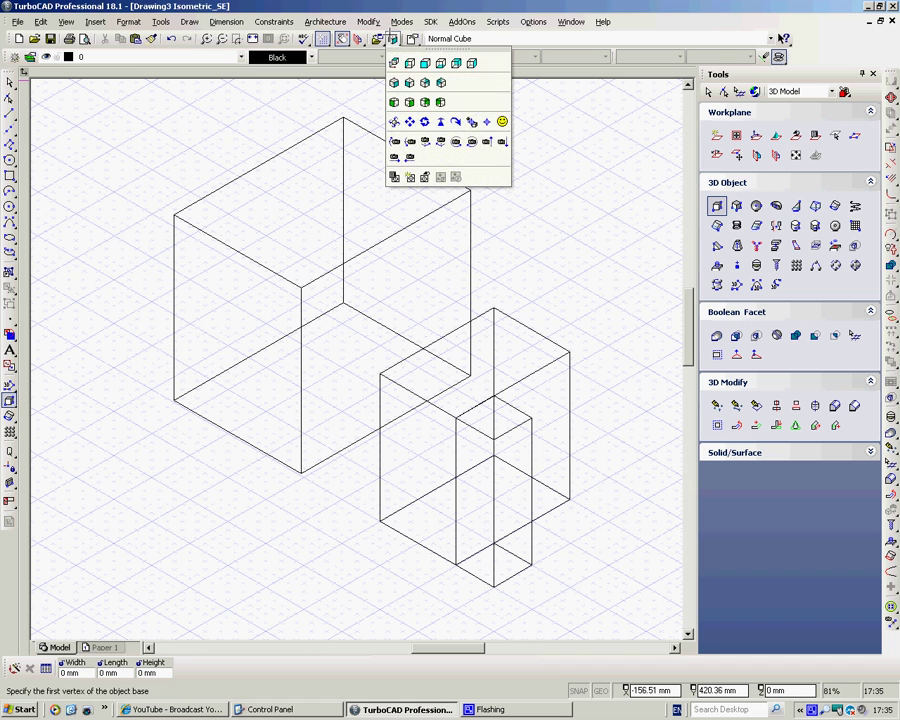
pyautogui.click(425, 62)
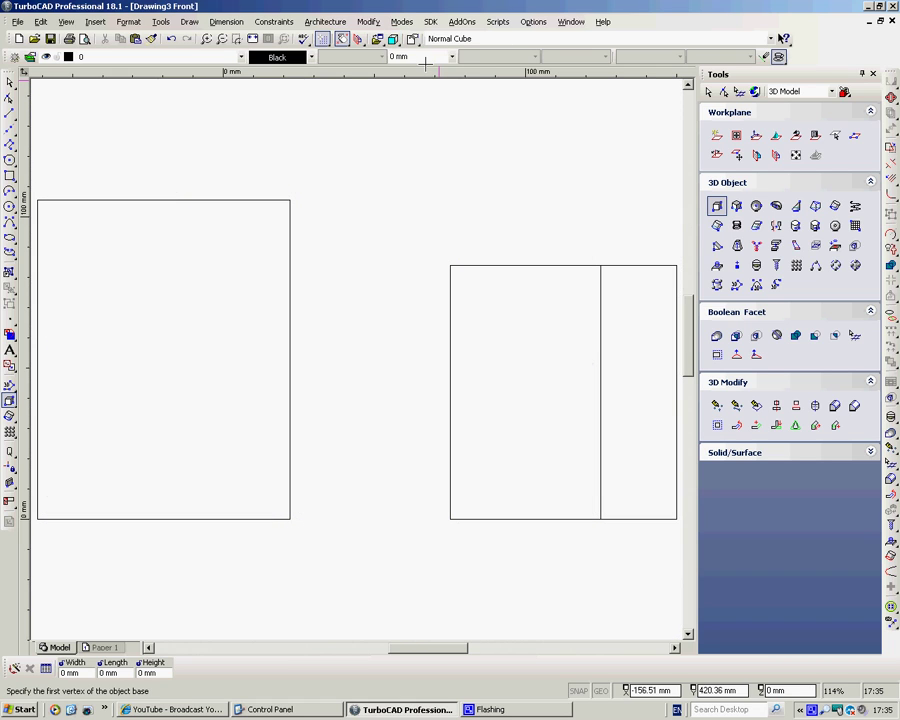
pyautogui.click(393, 38)
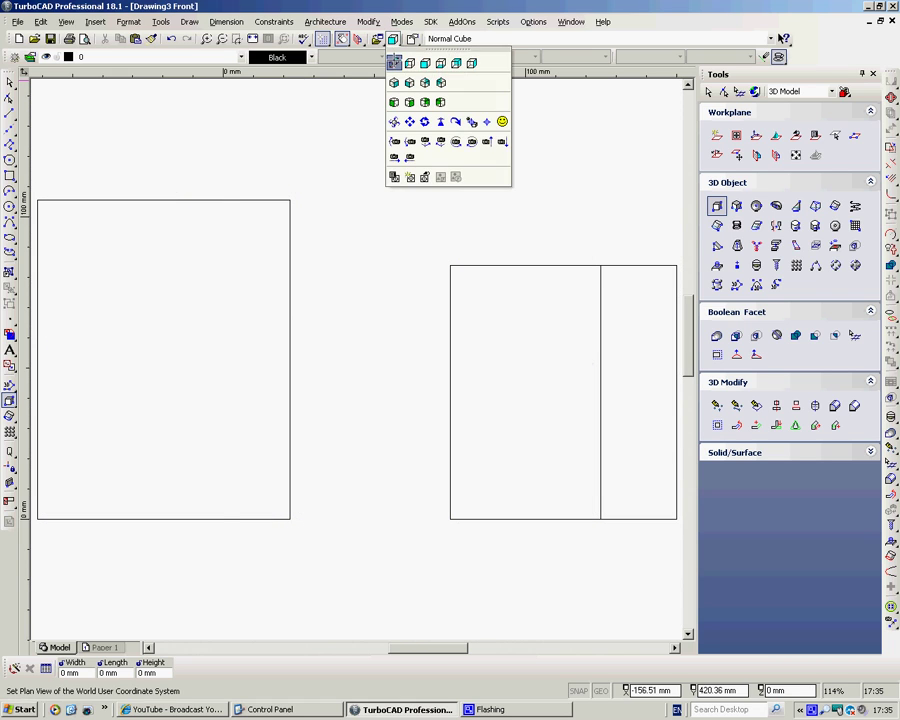
pyautogui.click(393, 62)
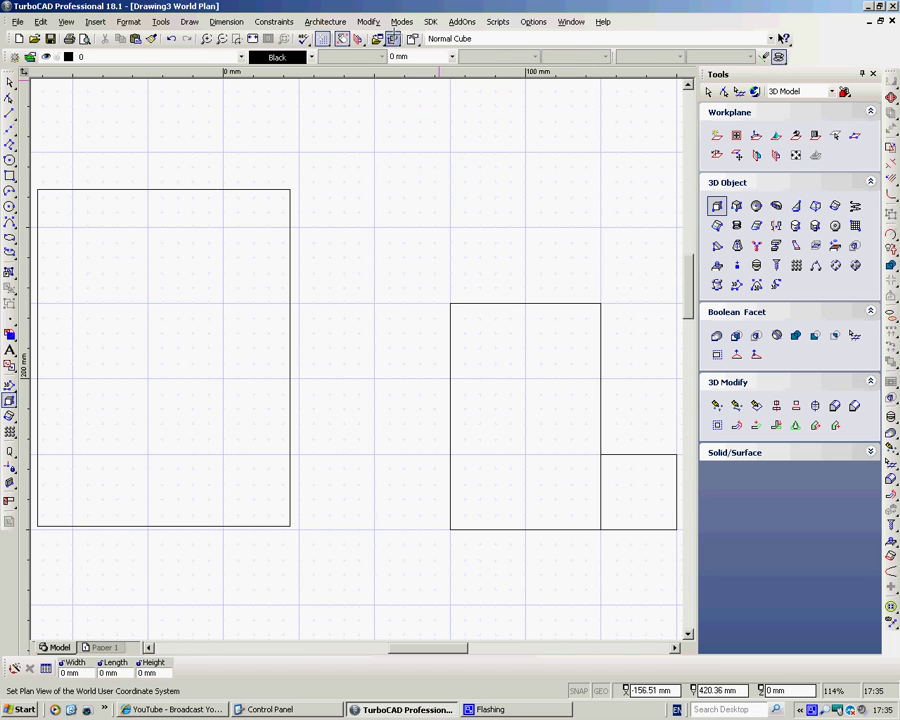
pyautogui.click(393, 38)
pyautogui.click(409, 102)
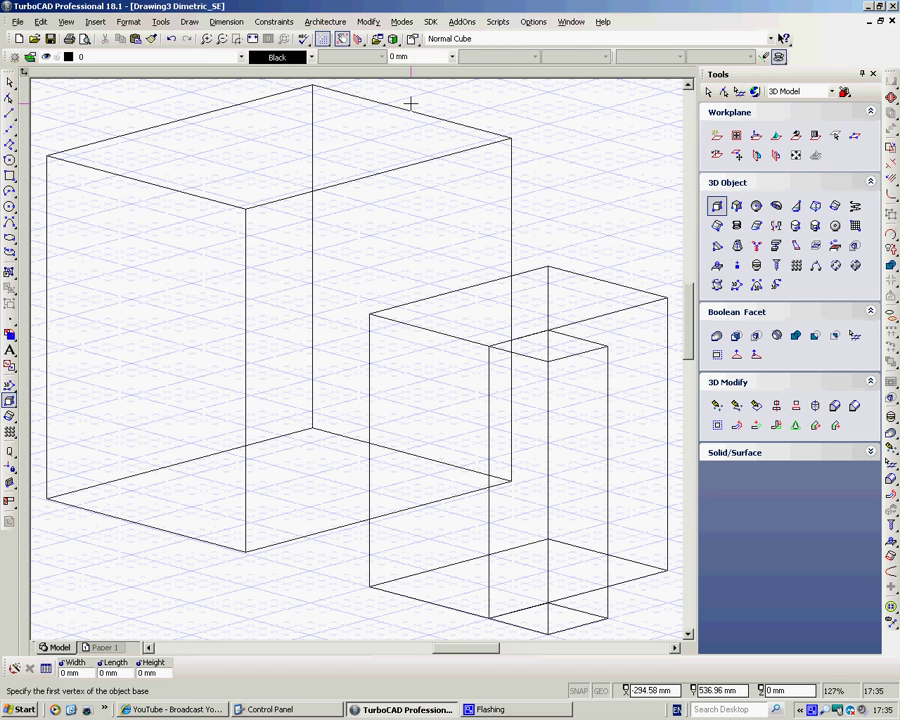
pyautogui.click(393, 38)
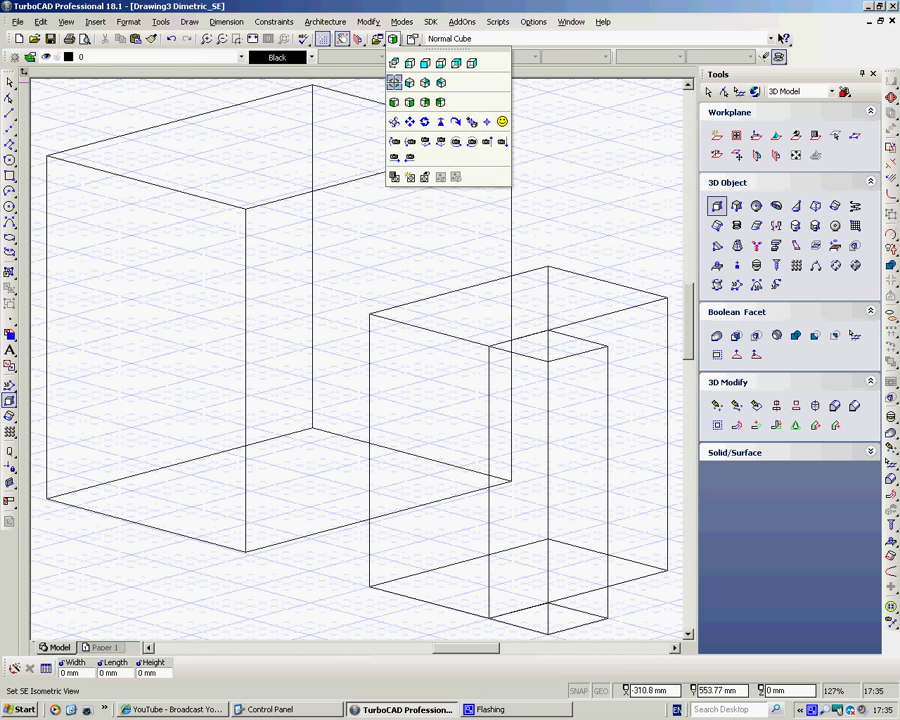
pyautogui.click(393, 82)
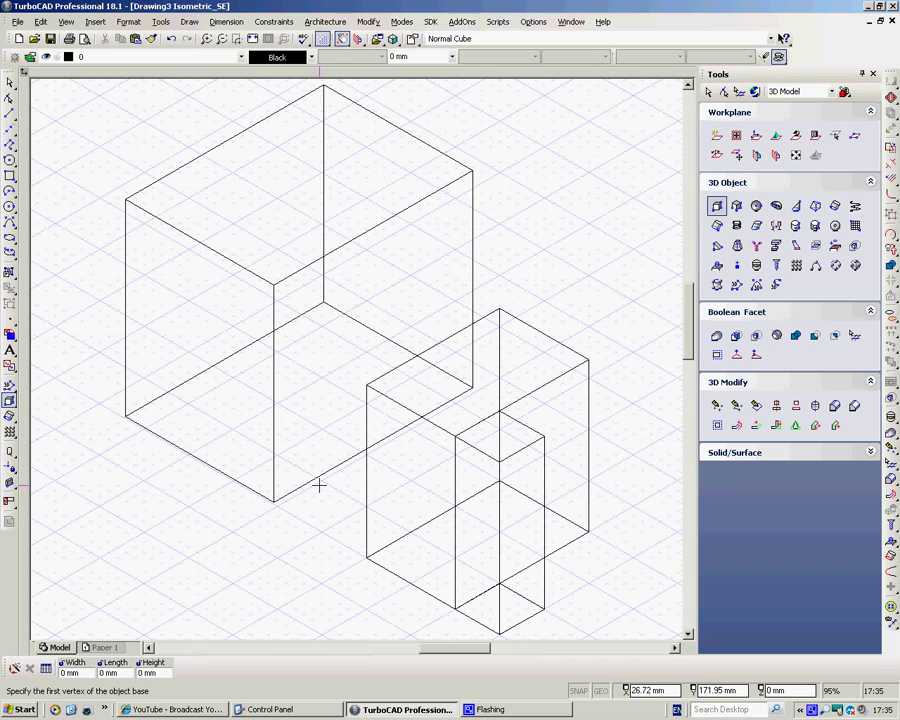
# Step: Draw a small box about 30 by 26 mm and 30 mm high in the empty space beside the large box
pyautogui.scroll(1, 319, 486)
pyautogui.scroll(-1, 349, 317)
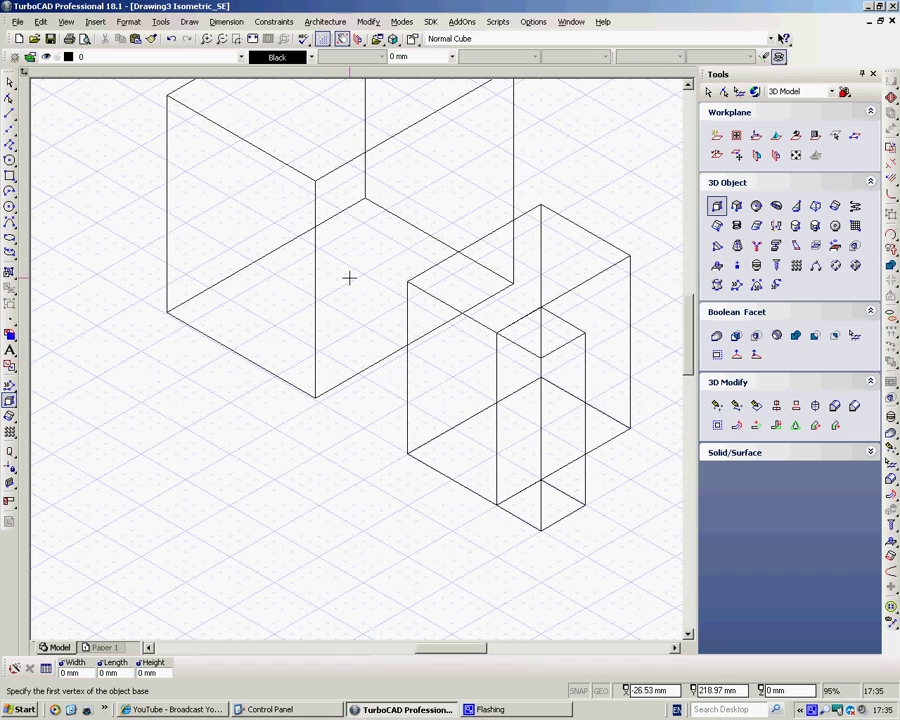
pyautogui.scroll(-1, 356, 358)
pyautogui.scroll(1, 356, 358)
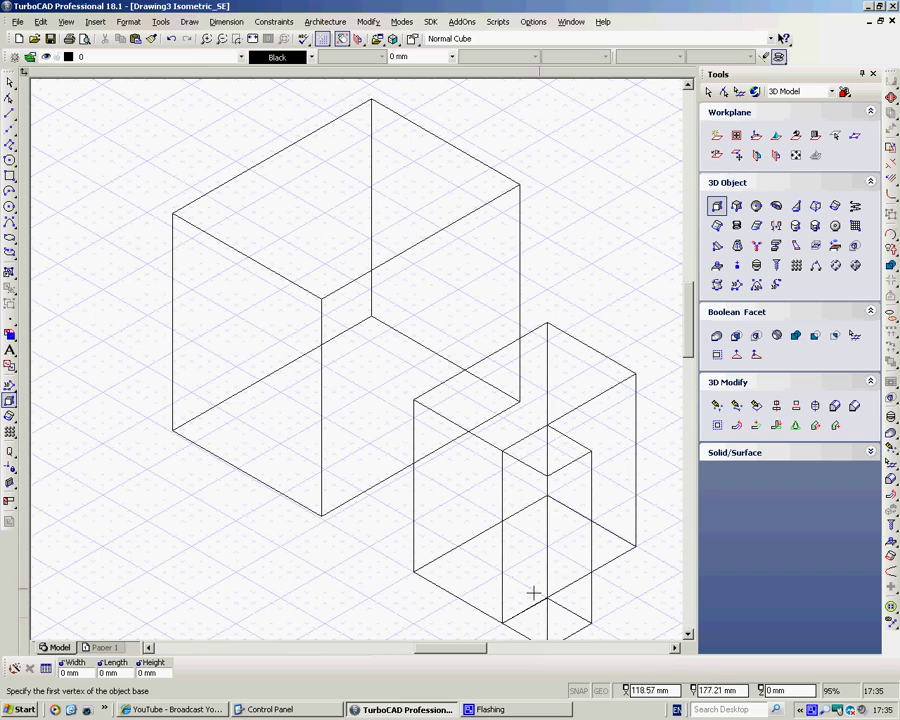
pyautogui.moveTo(465, 647)
pyautogui.mouseDown()
pyautogui.moveTo(490, 647)
pyautogui.moveTo(477, 648)
pyautogui.mouseUp()
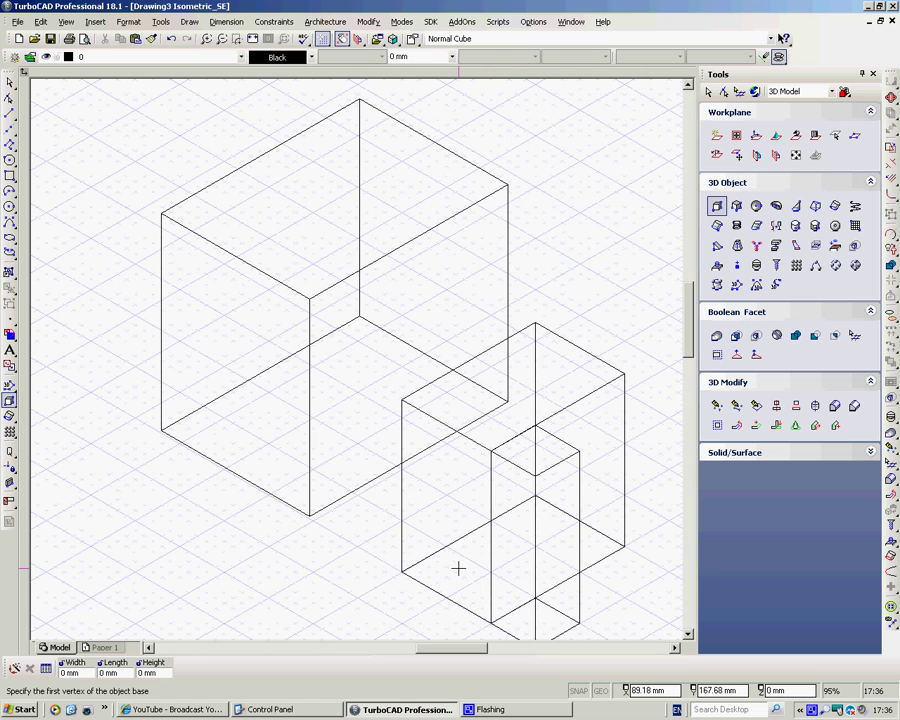
pyautogui.press('Left')
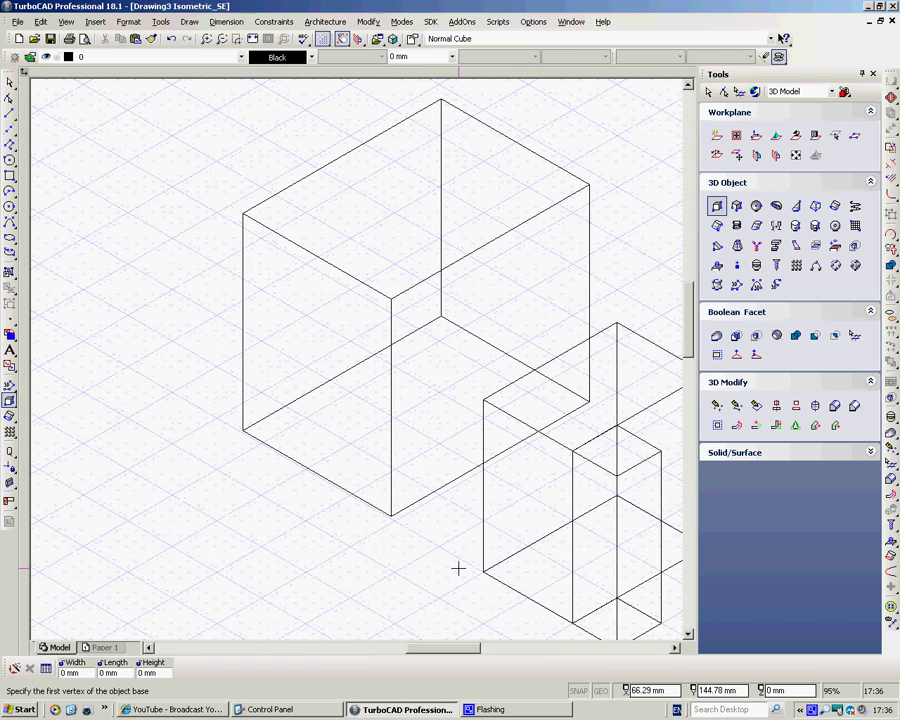
pyautogui.press('Right')
pyautogui.press('Left')
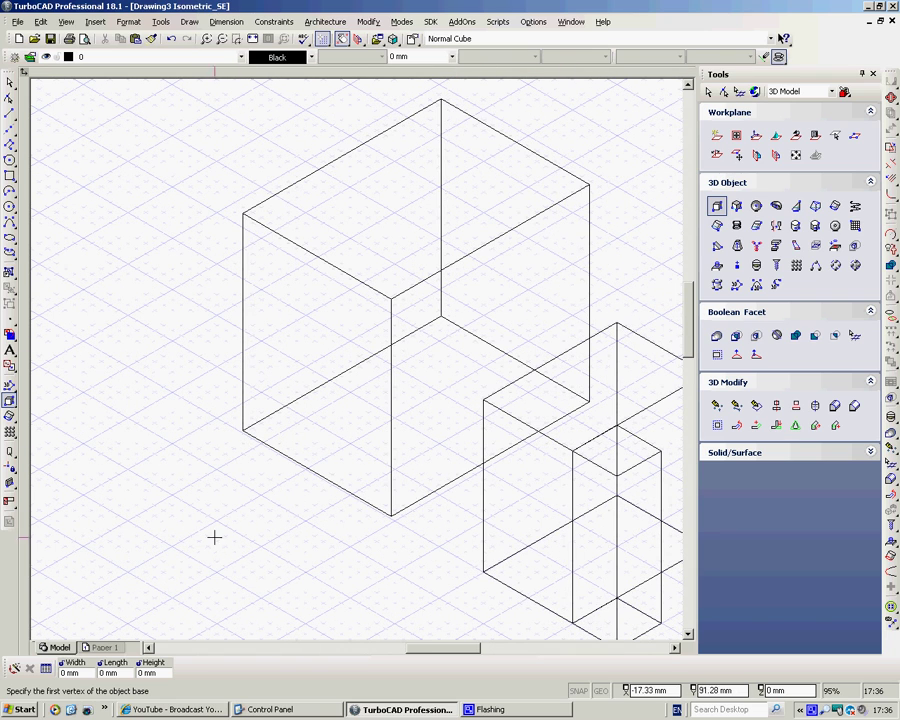
pyautogui.click(158, 535)
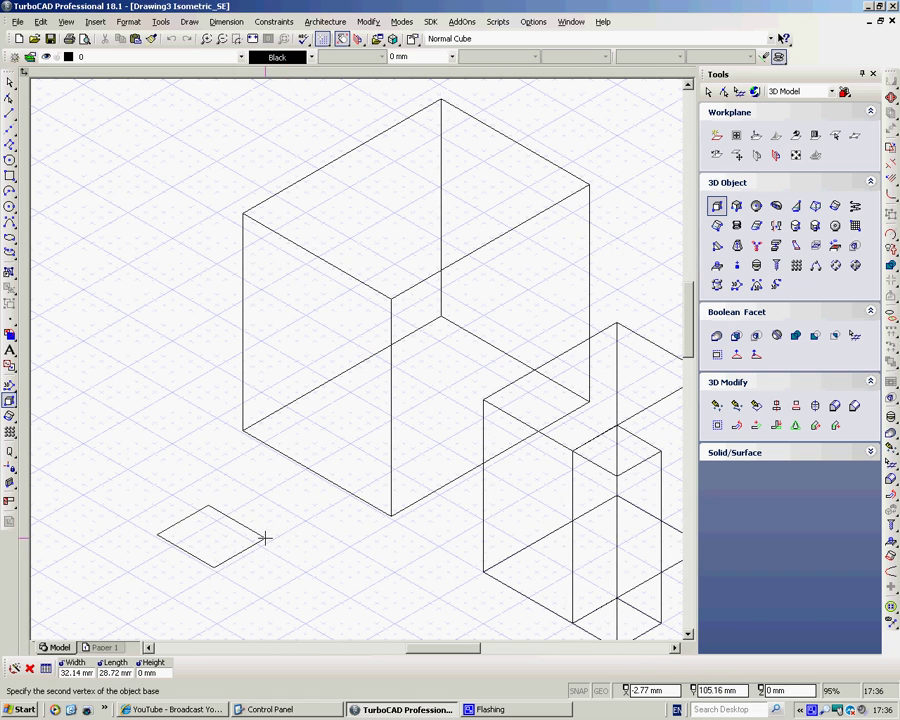
pyautogui.click(257, 539)
pyautogui.click(238, 474)
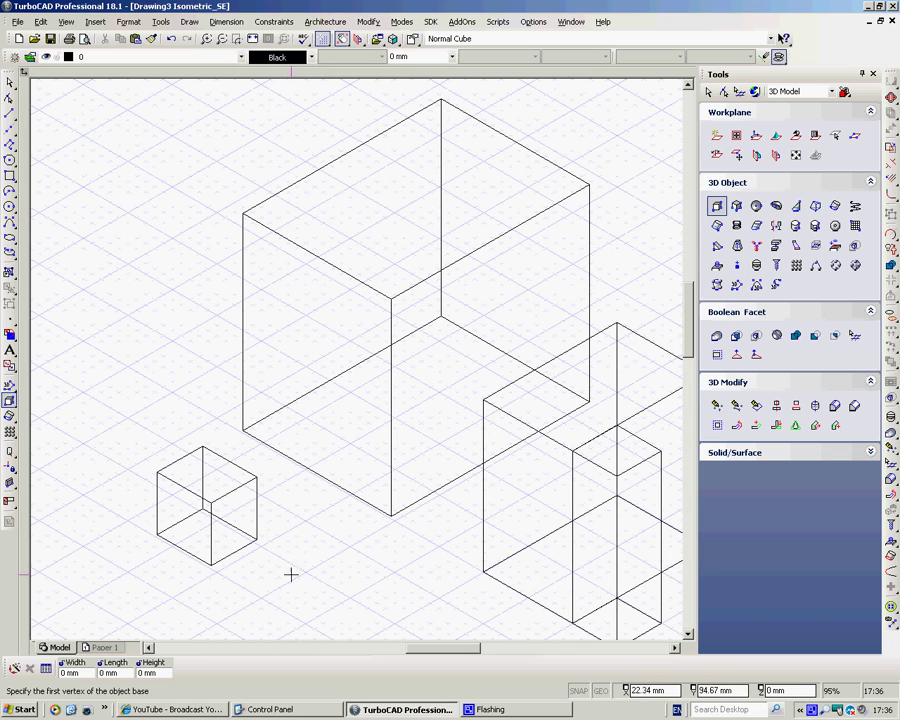
pyautogui.press('Escape')
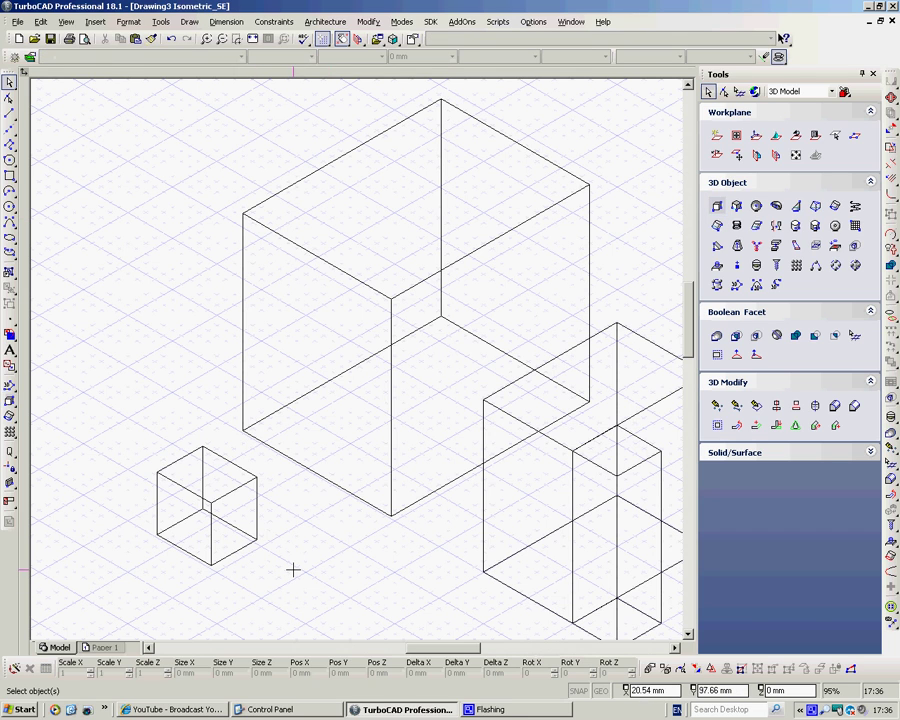
# Step: Move the small box to about X -151 mm, Y 269 mm so it appears on the large box's top left corner, and deselect it
pyautogui.click(237, 486)
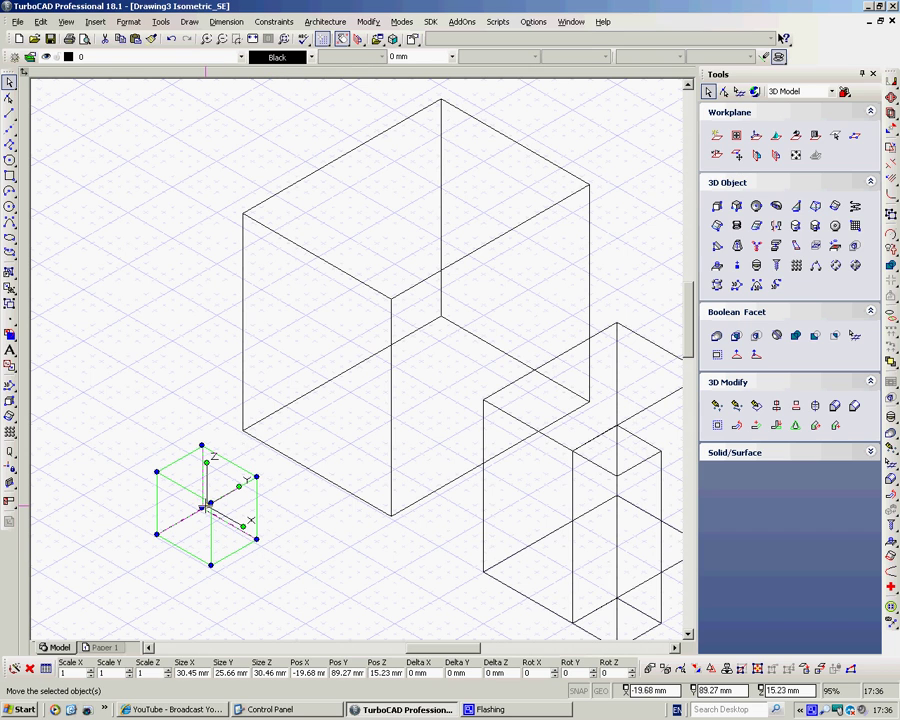
pyautogui.click(208, 505)
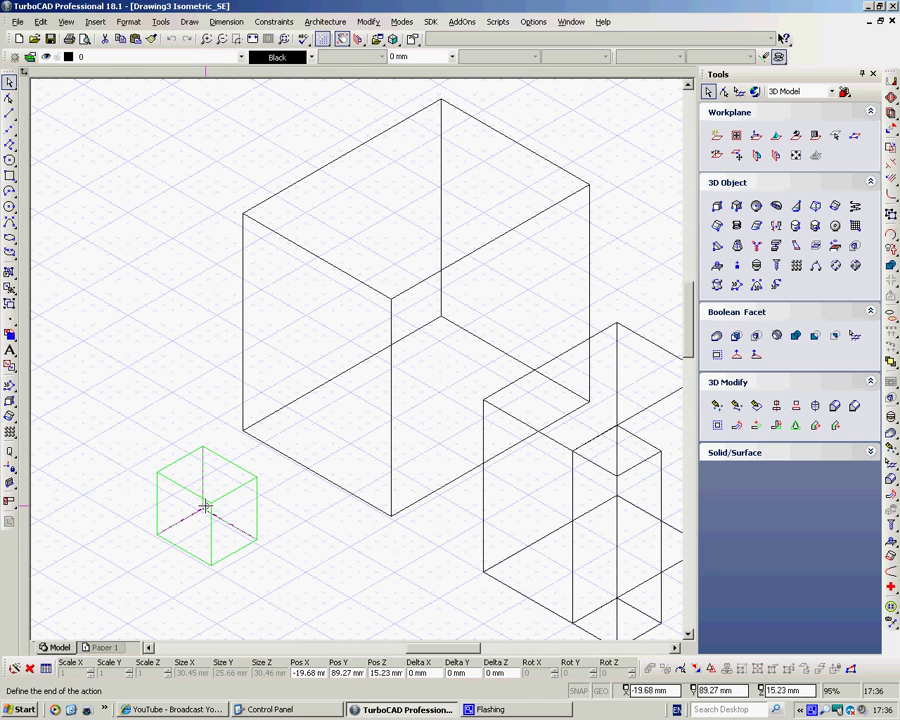
pyautogui.click(292, 186)
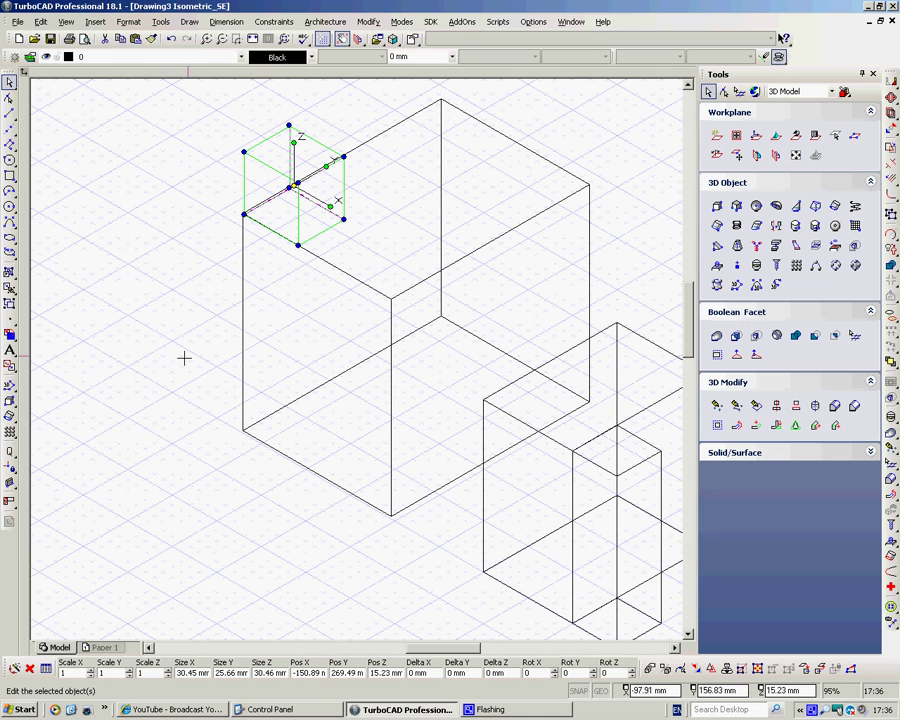
pyautogui.click(350, 440)
pyautogui.scroll(-1, 367, 362)
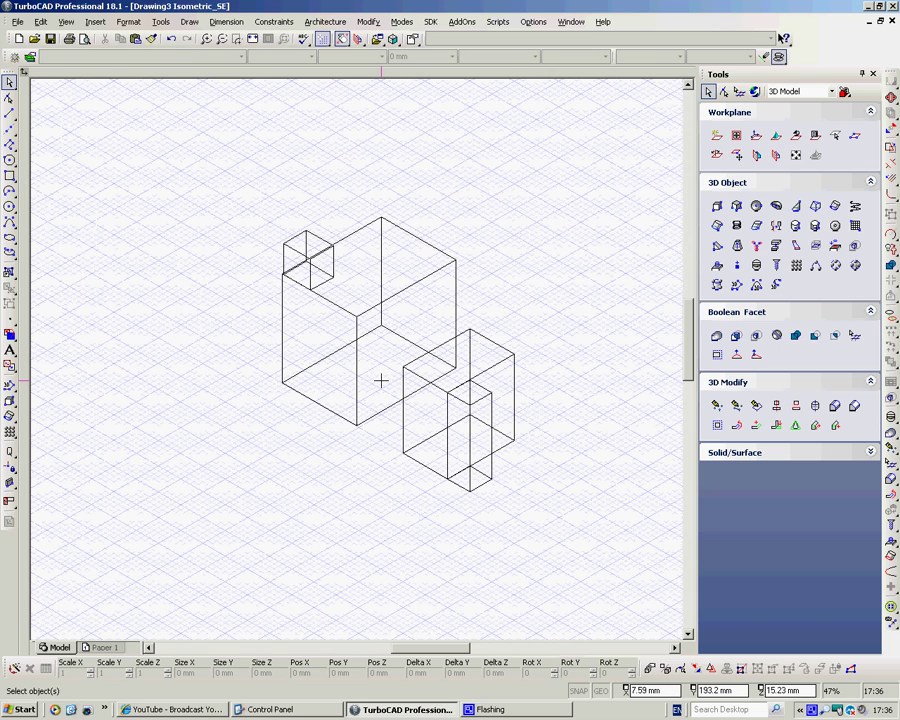
# Step: Orbit around the boxes to check where the small box really sits, view it in SW isometric, and return to SE isometric
pyautogui.scroll(2, 381, 380)
pyautogui.scroll(-2, 354, 357)
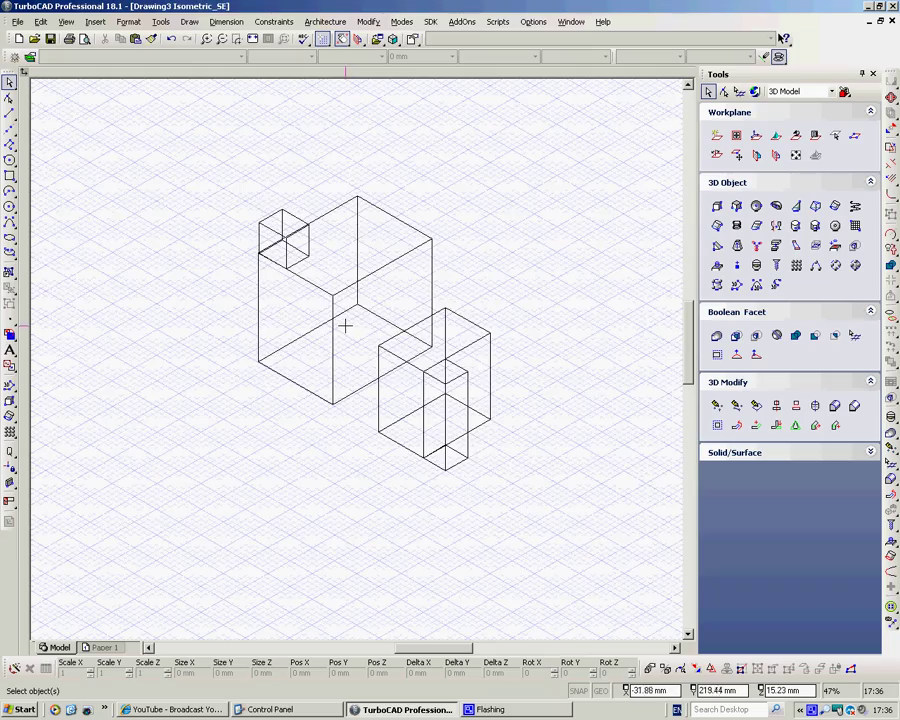
pyautogui.keyDown('shift'); pyautogui.moveTo(345, 326); pyautogui.dragTo(429, 240, button='middle'); pyautogui.keyUp('shift')
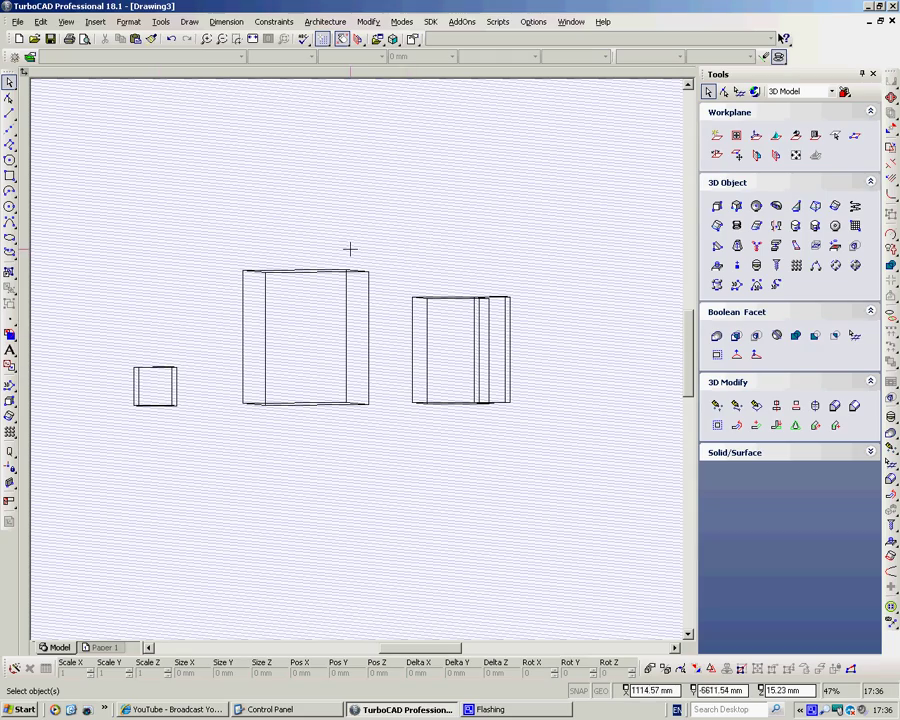
pyautogui.keyDown('shift'); pyautogui.moveTo(434, 247); pyautogui.dragTo(351, 333, button='middle'); pyautogui.keyUp('shift')
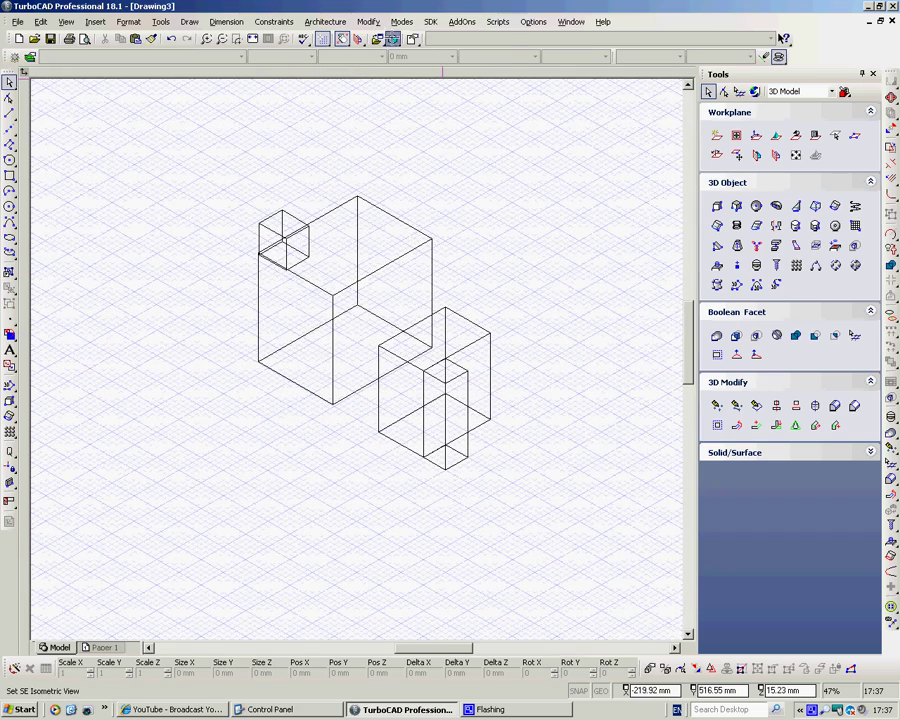
pyautogui.click(392, 39)
pyautogui.click(409, 84)
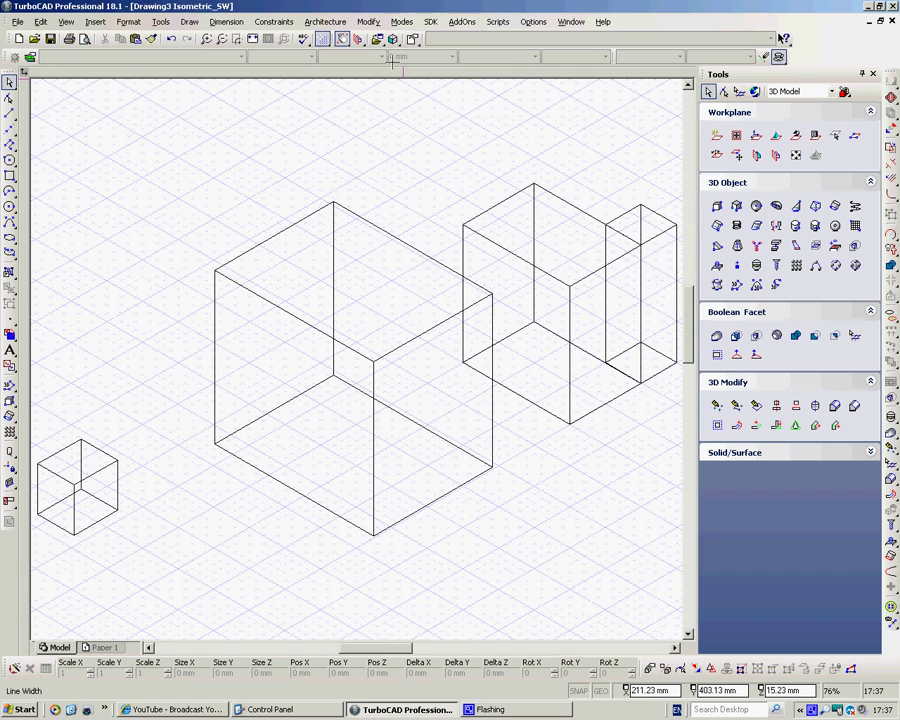
pyautogui.click(392, 39)
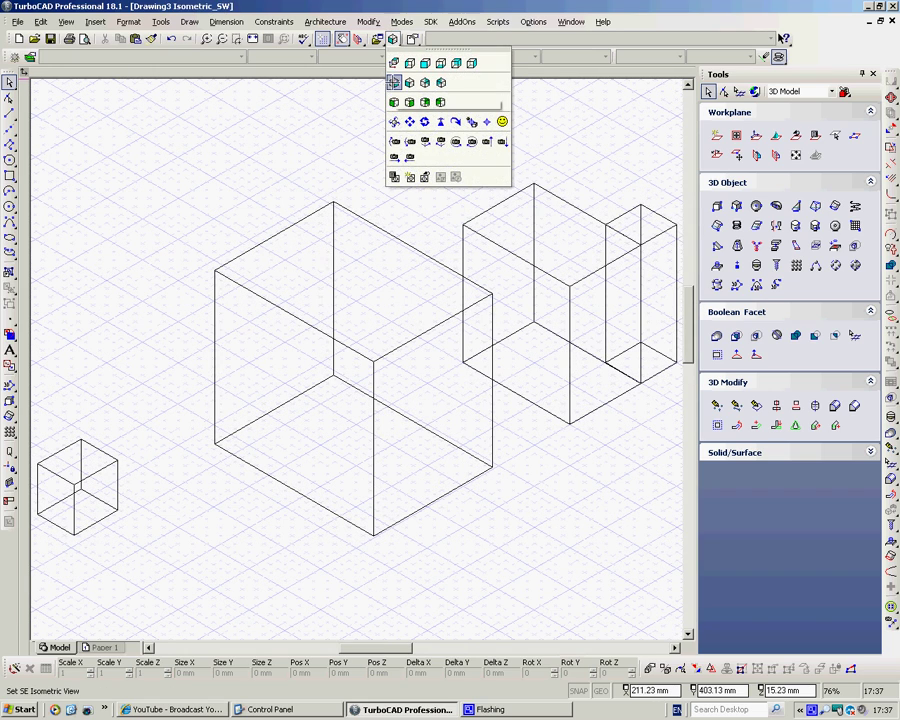
pyautogui.click(393, 84)
# Step: Move the small box to about X 3 mm, Y 88 mm, in front of the large box's lower edge, and deselect it
pyautogui.click(181, 192)
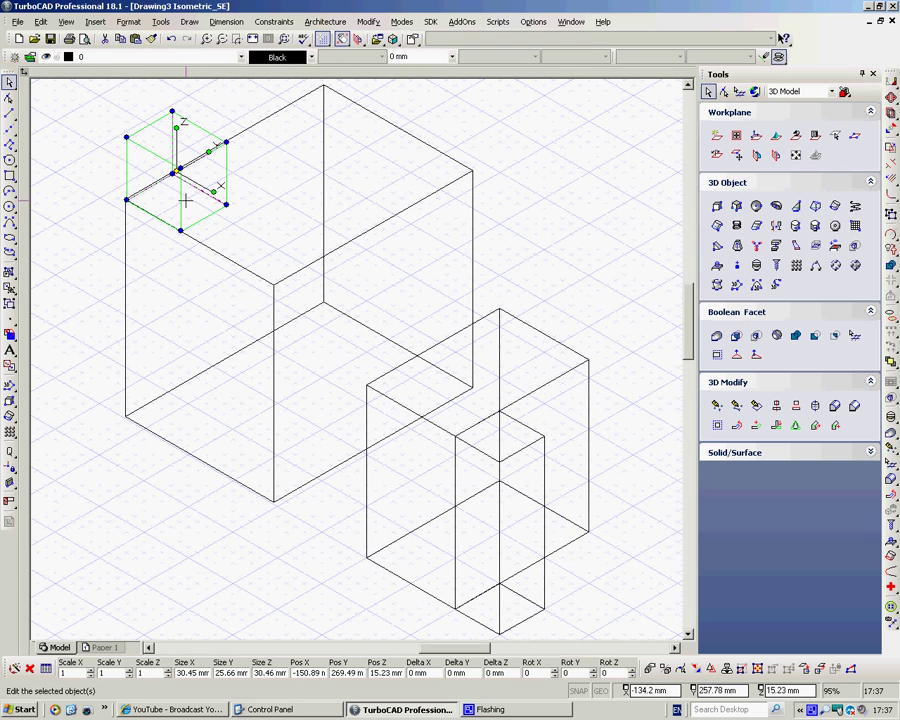
pyautogui.moveTo(176, 170); pyautogui.dragTo(129, 516)
pyautogui.click(283, 539)
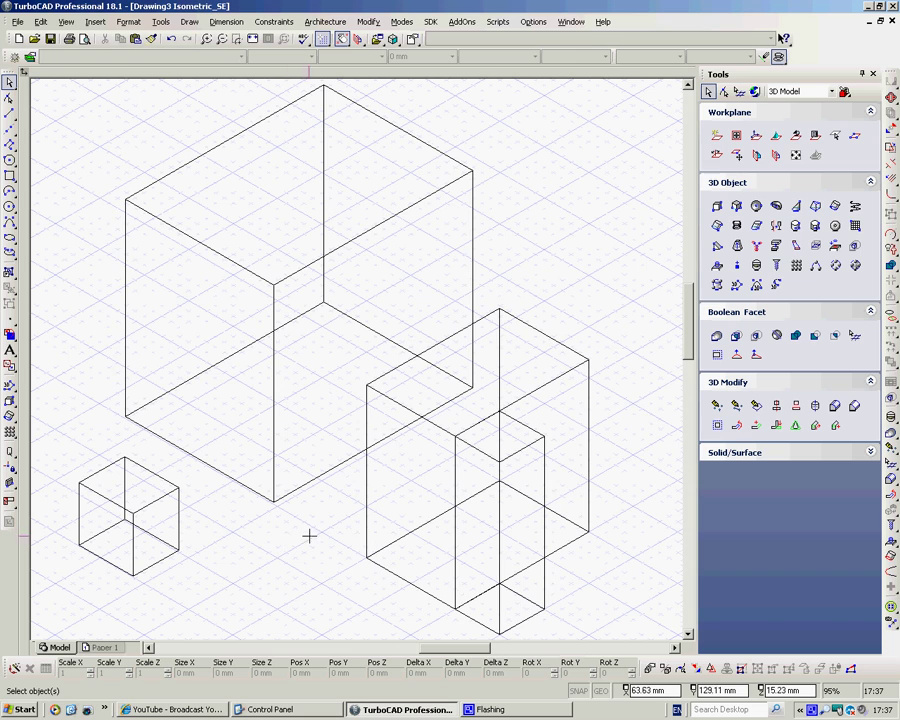
# Step: Check the small box's position relative to the other boxes in the Front view, and return to the SE isometric view
pyautogui.click(391, 39)
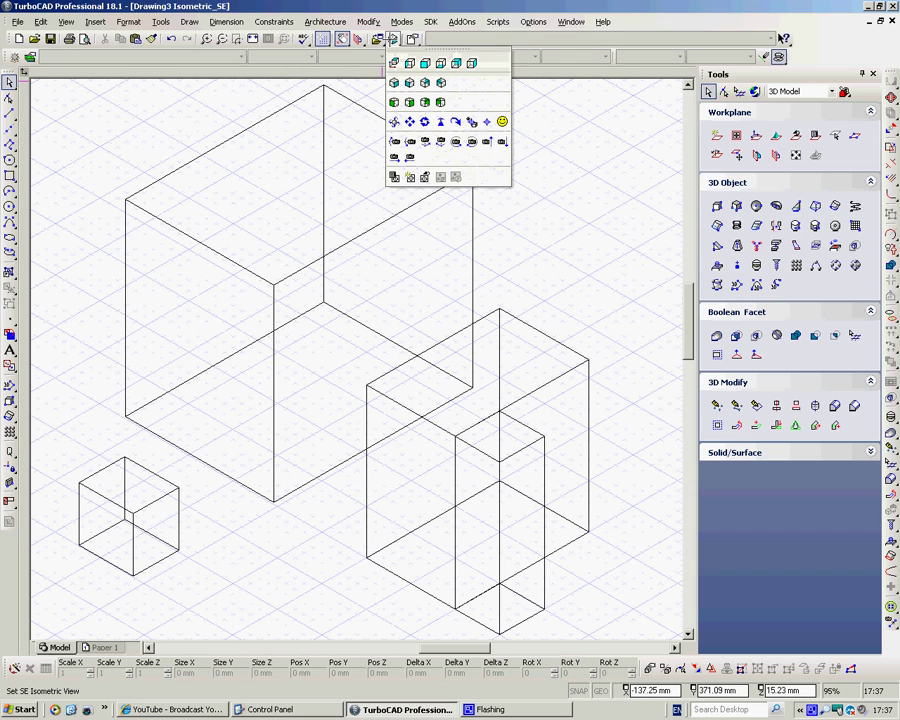
pyautogui.click(410, 63)
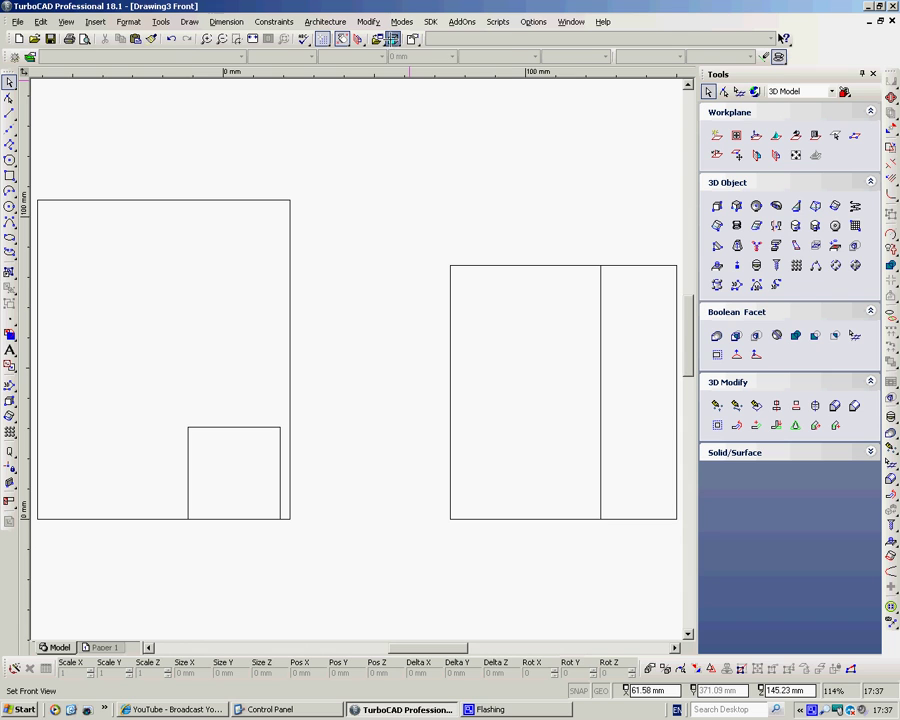
pyautogui.moveTo(393, 40); pyautogui.dragTo(394, 82)
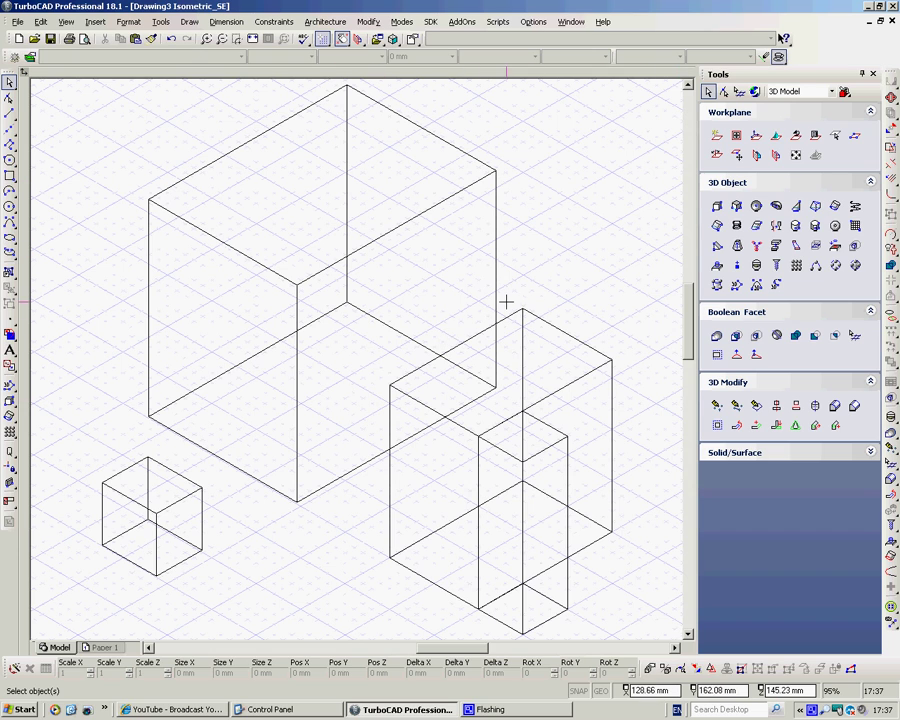
pyautogui.scroll(-2, 356, 359)
pyautogui.scroll(2, 356, 359)
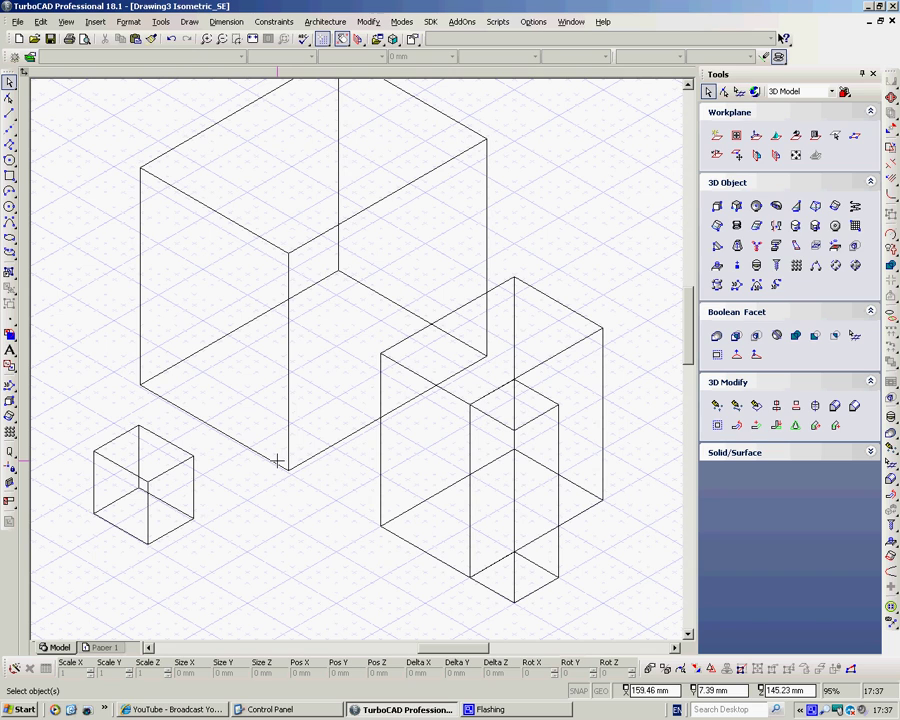
# Step: Relocate the small box's reference point to its bottom left corner, move that corner onto the large box's top left corner, and deselect it
pyautogui.click(176, 462)
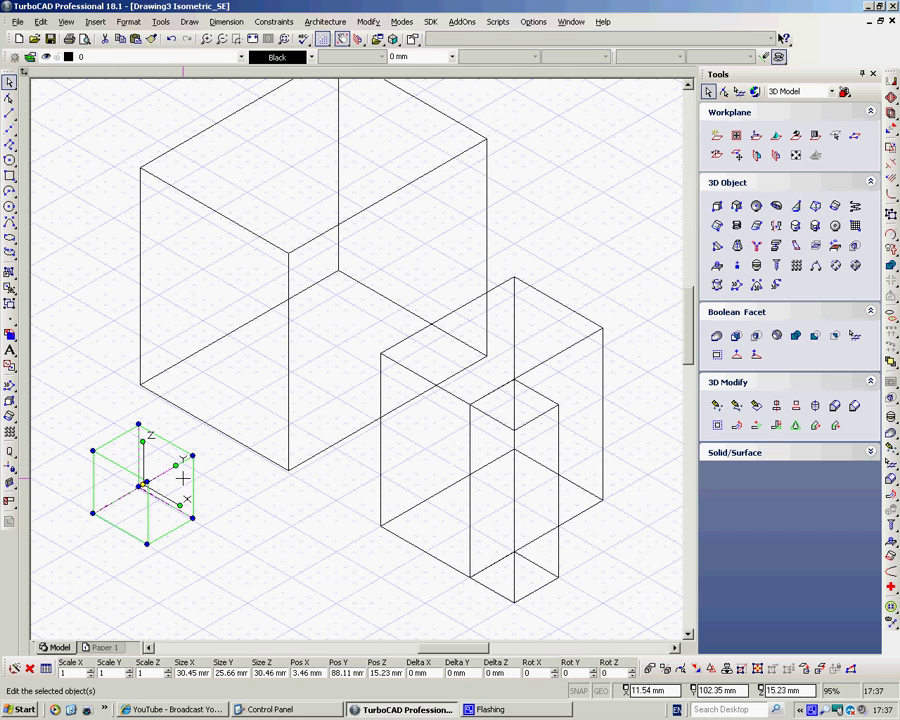
pyautogui.press('e')
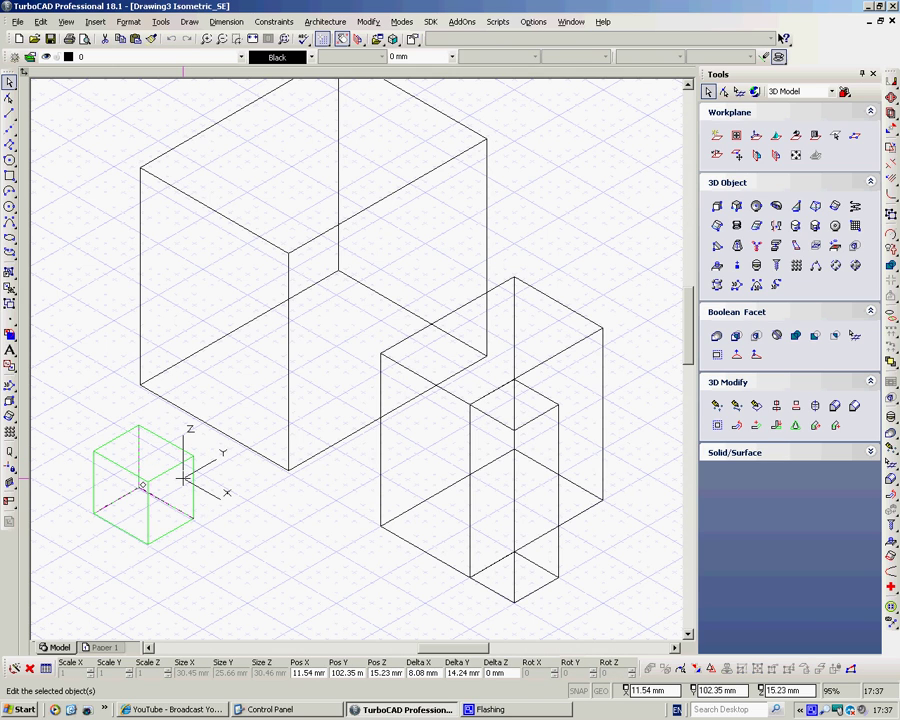
pyautogui.click(92, 515)
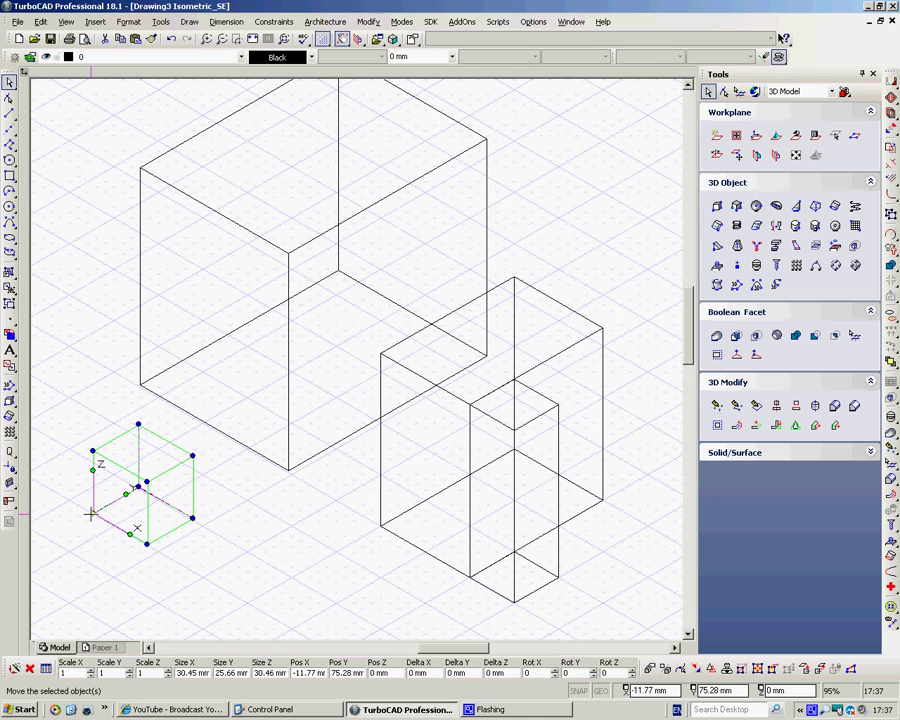
pyautogui.click(90, 514)
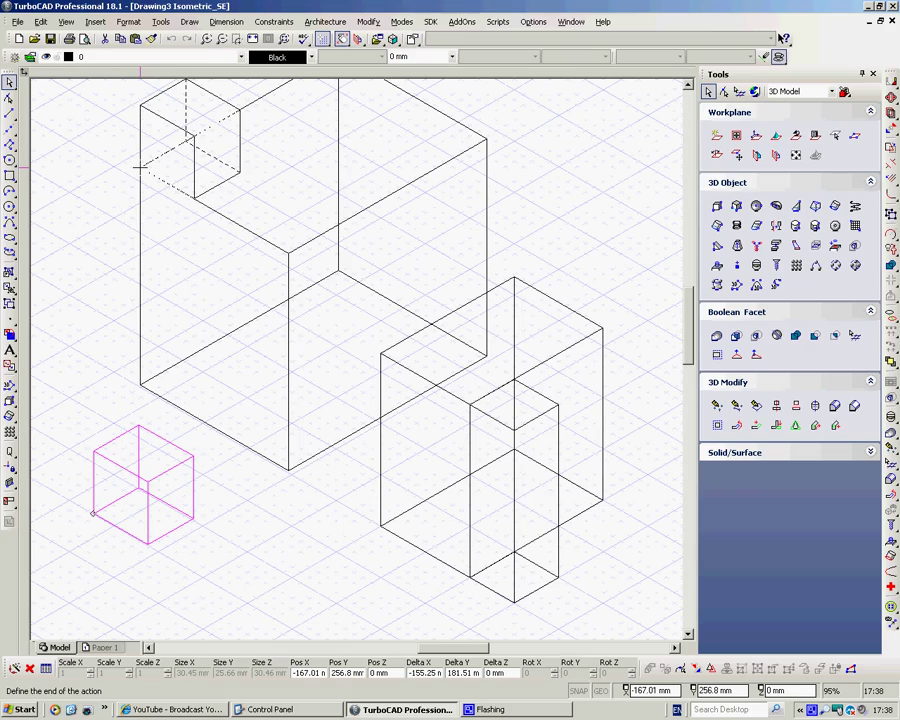
pyautogui.click(139, 167)
pyautogui.click(92, 208)
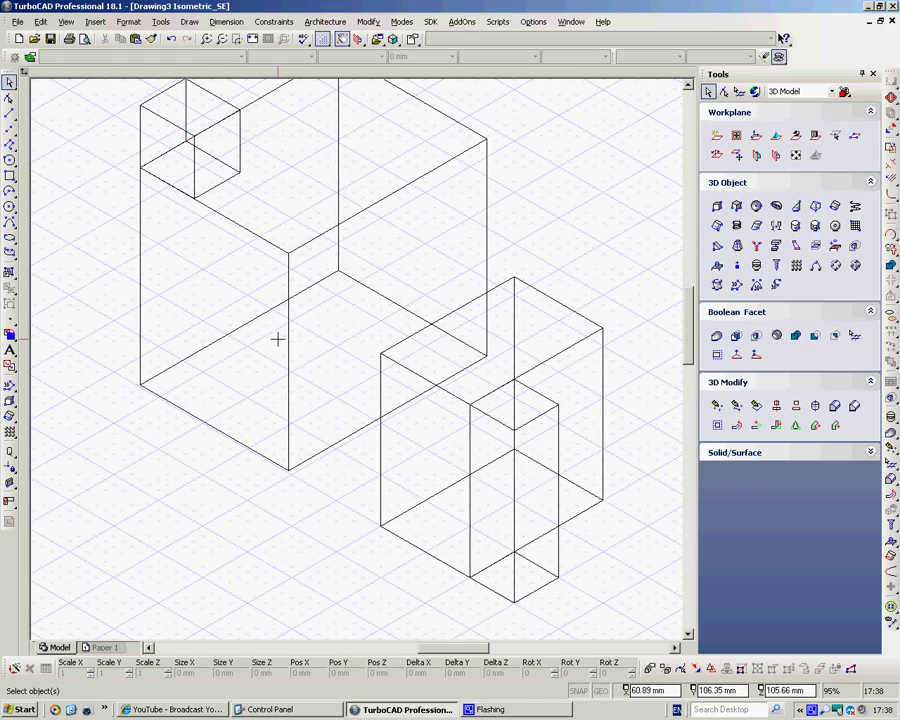
# Step: Draw an upright box with a base of about 17 by 18 mm from the top left corner of the small box
pyautogui.moveTo(278, 339); pyautogui.dragTo(277, 292, button='middle')
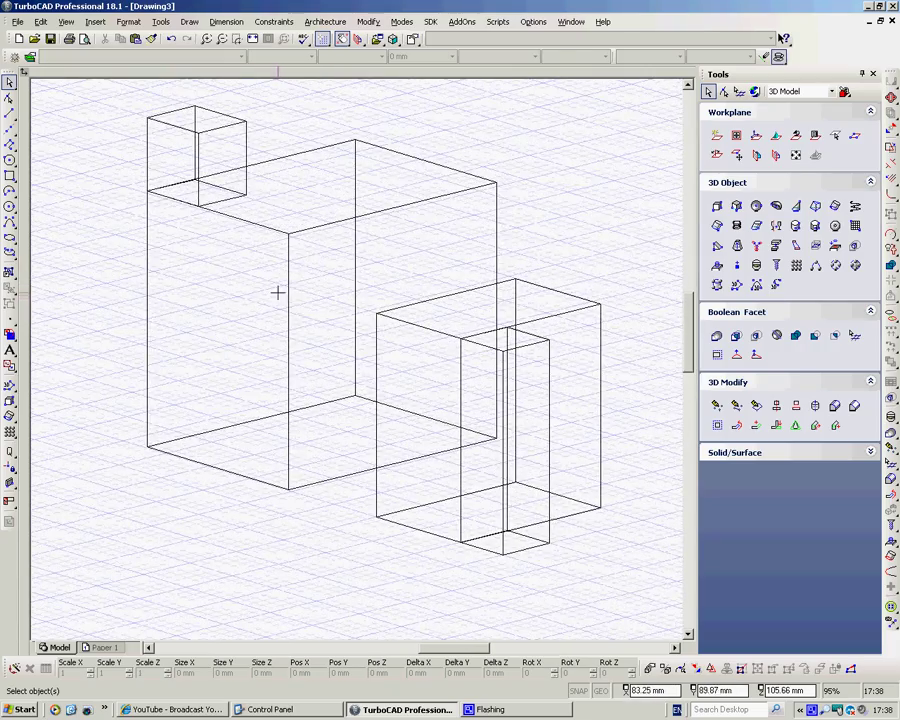
pyautogui.scroll(-3, 354, 358)
pyautogui.scroll(3, 354, 358)
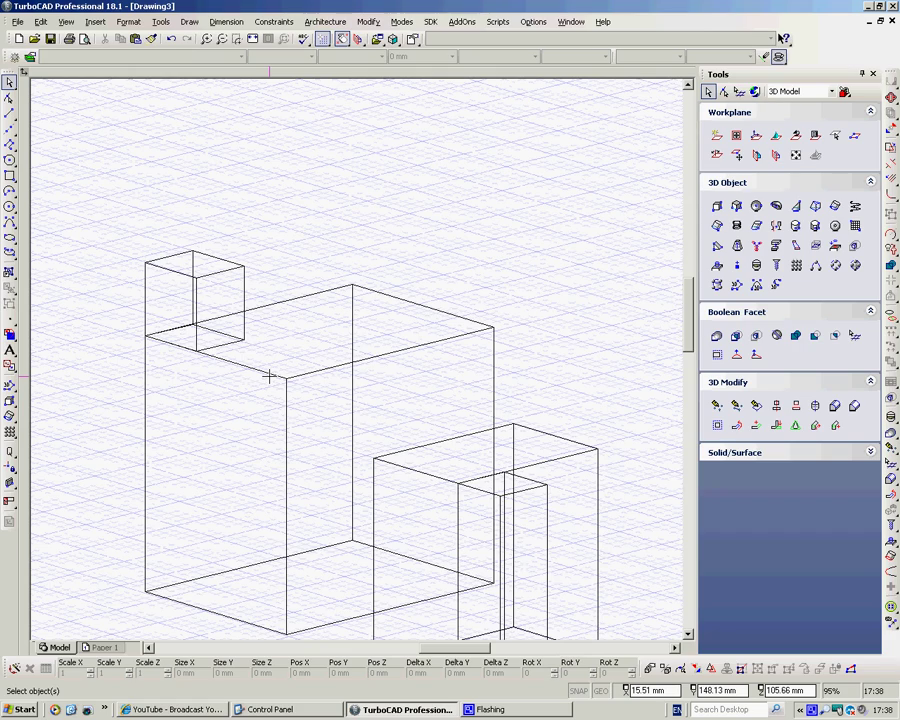
pyautogui.moveTo(266, 312); pyautogui.dragTo(253, 344, button='middle')
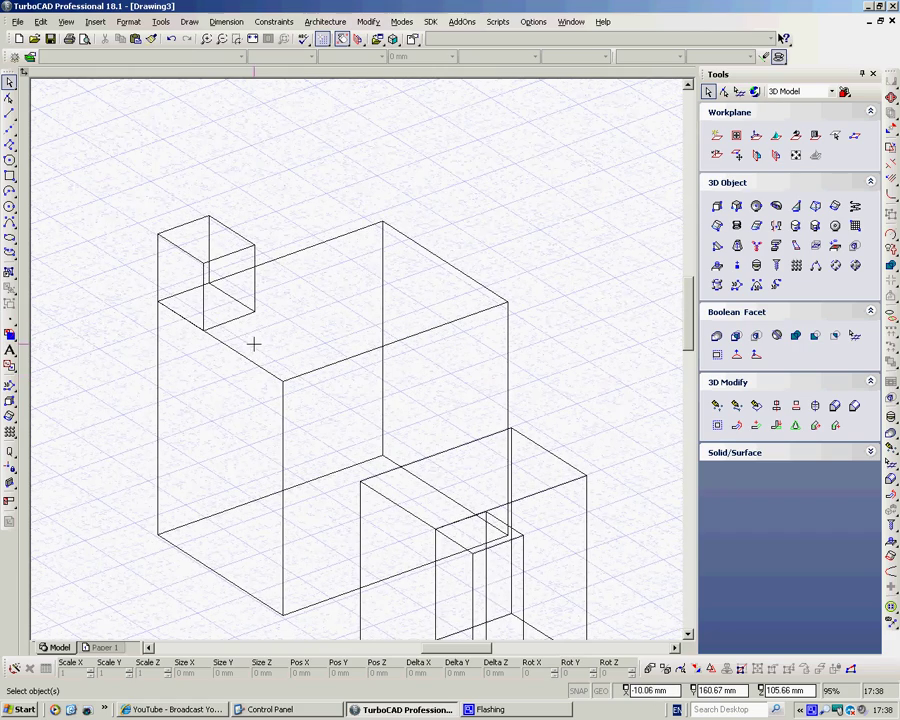
pyautogui.click(716, 205)
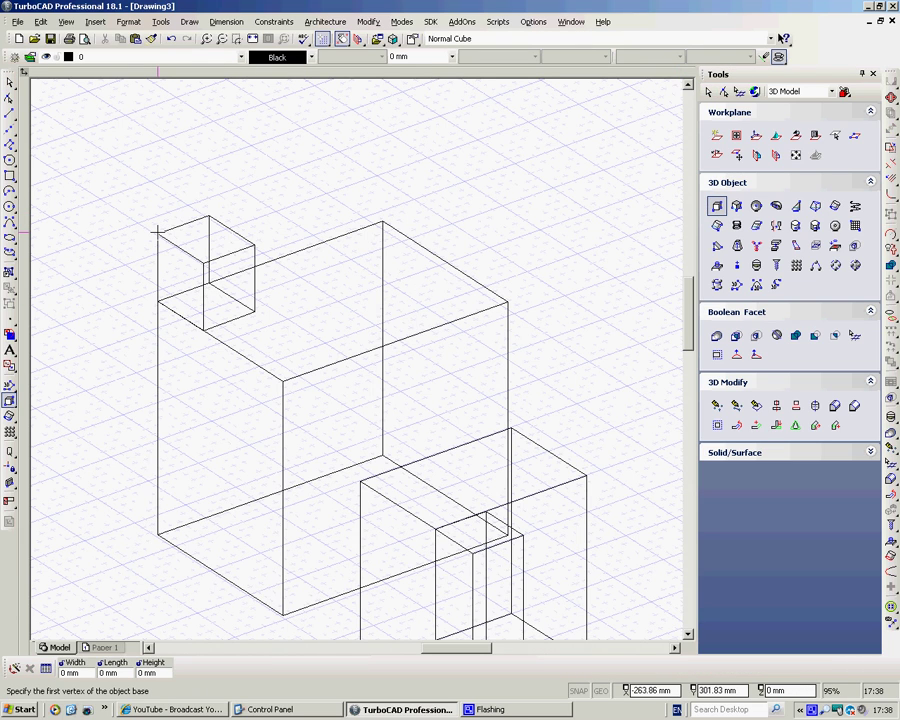
pyautogui.click(157, 230)
pyautogui.click(217, 236)
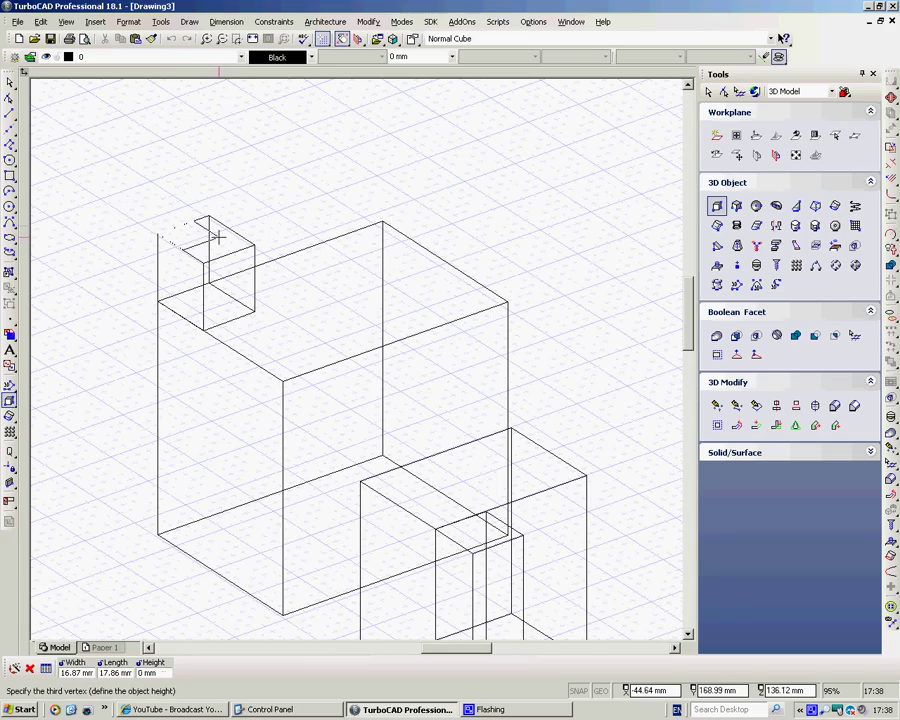
pyautogui.click(212, 151)
# Step: Draw a box with a base of about 36 by 34 mm in the empty space beside the stacked boxes
pyautogui.moveTo(210, 280)
pyautogui.mouseDown(button='middle')
pyautogui.moveTo(241, 205)
pyautogui.moveTo(205, 243)
pyautogui.moveTo(145, 243)
pyautogui.moveTo(183, 284)
pyautogui.moveTo(223, 263)
pyautogui.moveTo(187, 265)
pyautogui.moveTo(206, 283)
pyautogui.moveTo(207, 268)
pyautogui.mouseUp(button='middle')
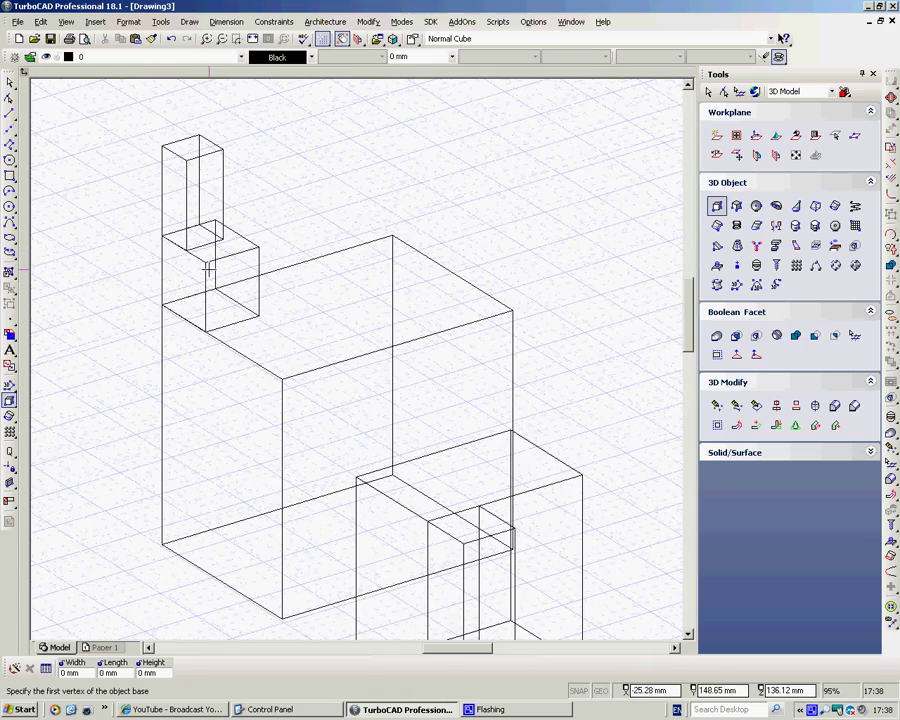
pyautogui.scroll(-2, 354, 362)
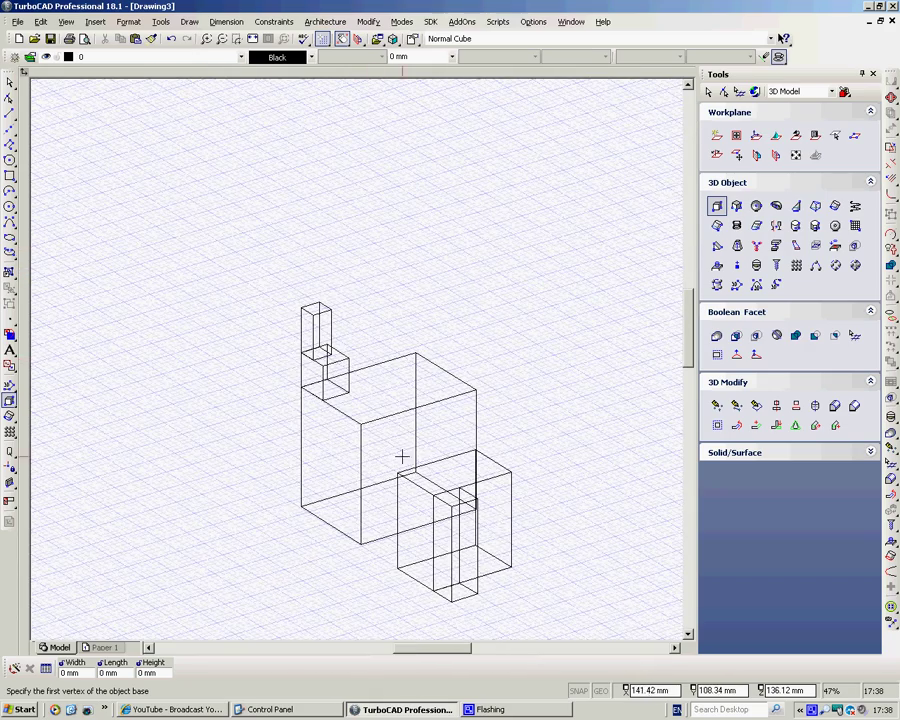
pyautogui.scroll(2, 297, 281)
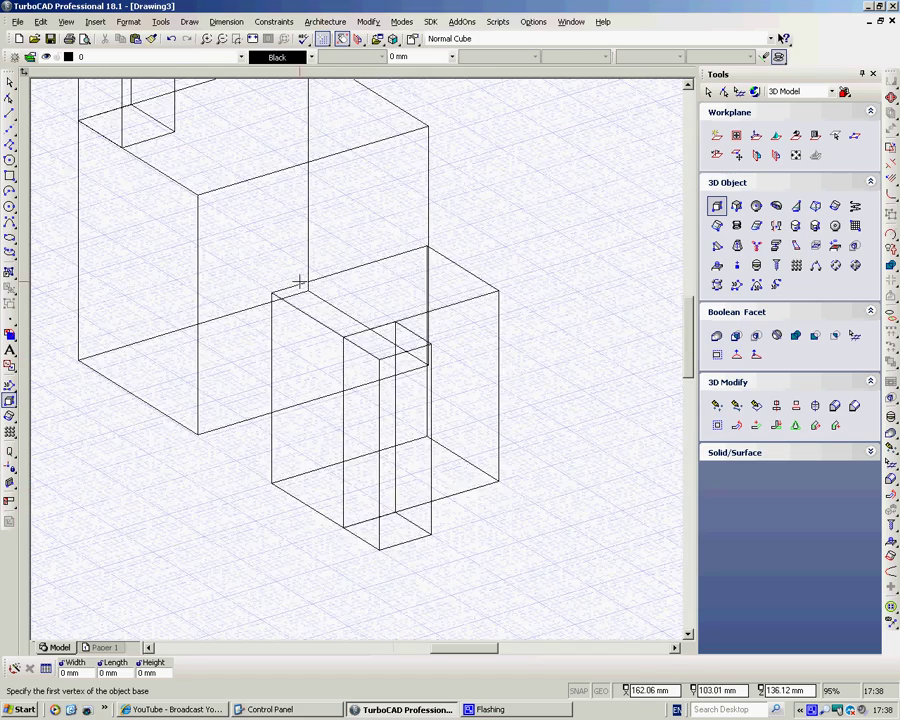
pyautogui.scroll(-2, 325, 297)
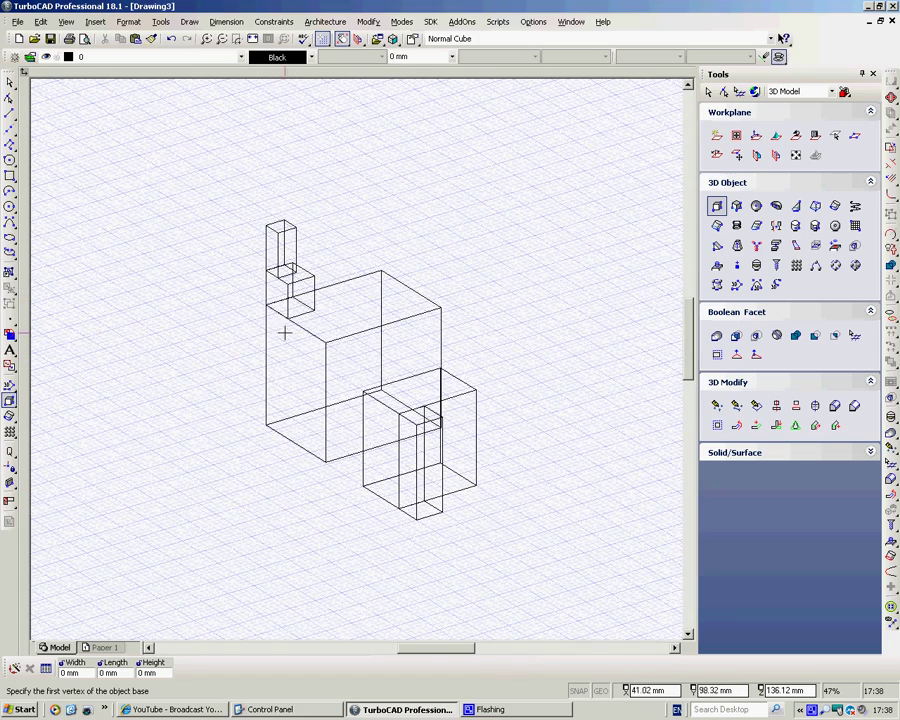
pyautogui.click(150, 286)
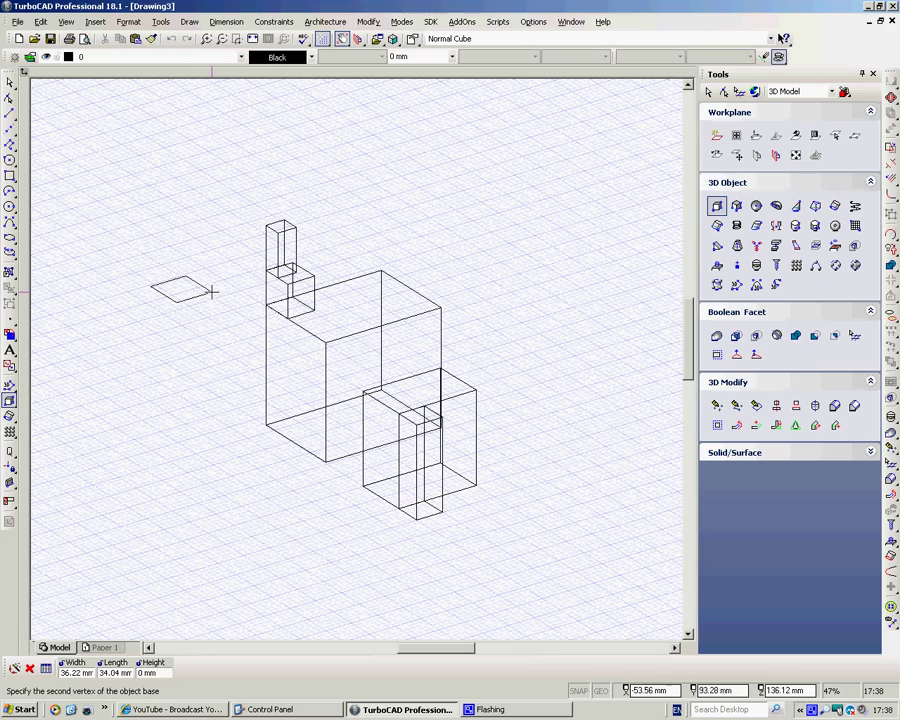
pyautogui.click(210, 291)
pyautogui.click(209, 229)
# Step: Draw a box with a base of about 17 by 16 mm on the top left corner of the separate tall box
pyautogui.keyDown('shift'); pyautogui.moveTo(207, 325); pyautogui.dragTo(187, 266, button='middle'); pyautogui.keyUp('shift')
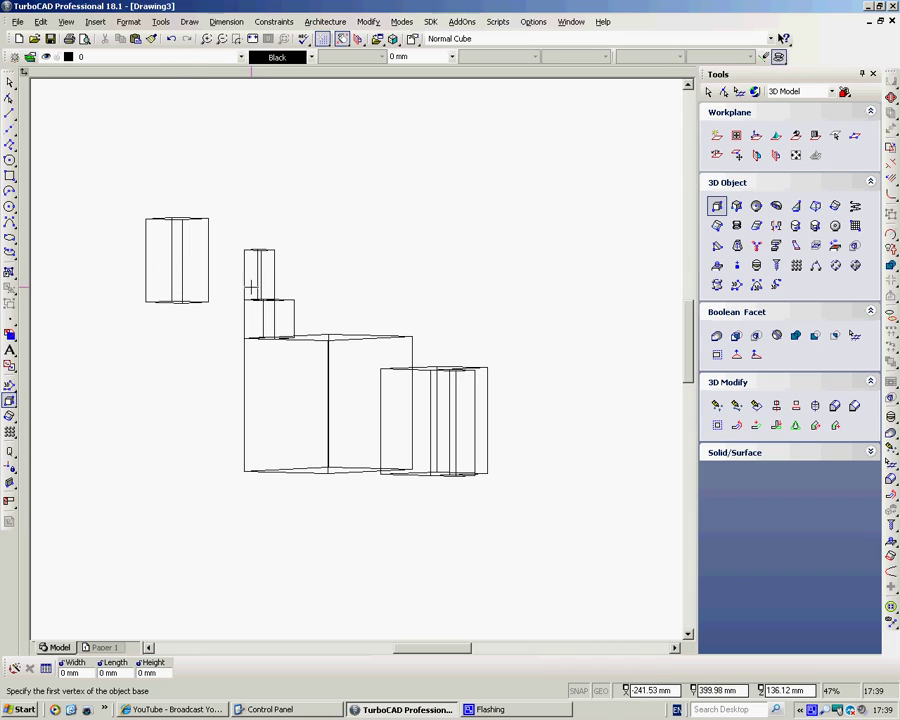
pyautogui.keyDown('shift'); pyautogui.moveTo(313, 276); pyautogui.dragTo(271, 318, button='middle'); pyautogui.keyUp('shift')
pyautogui.scroll(1, 199, 205)
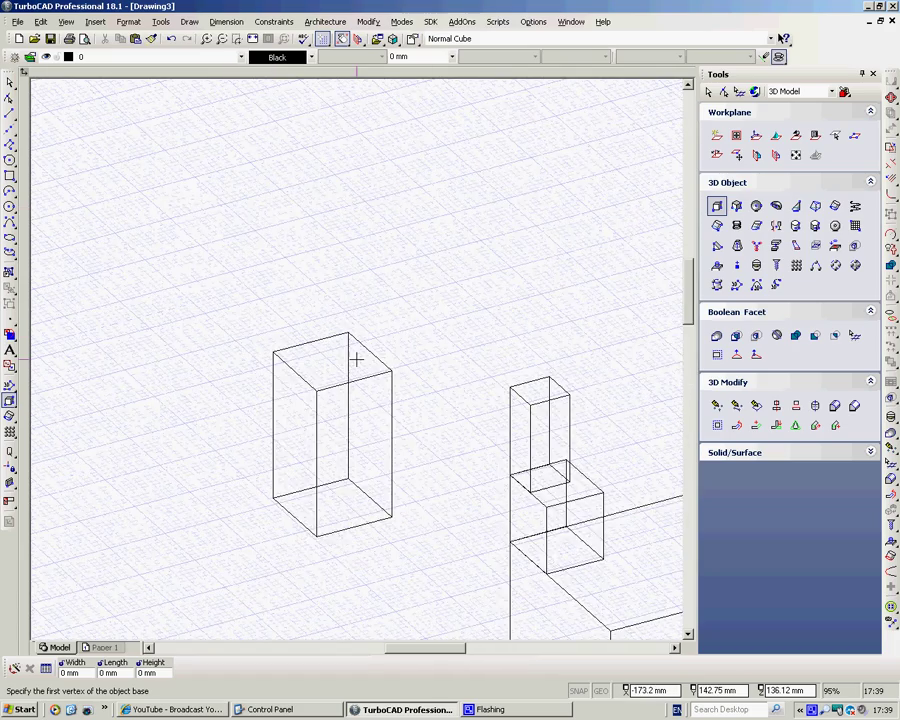
pyautogui.scroll(1, 356, 359)
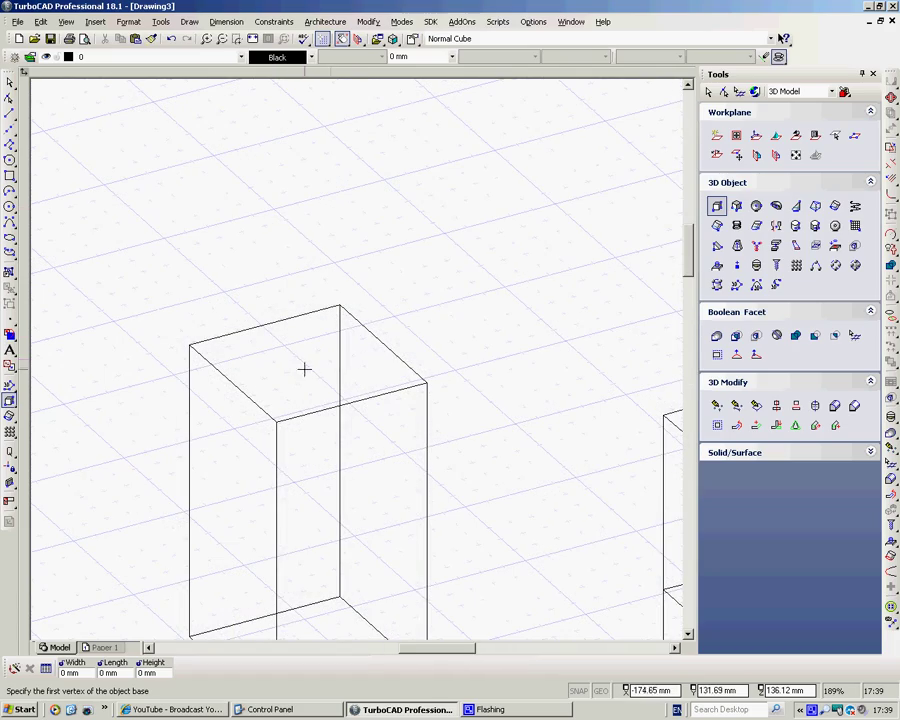
pyautogui.click(191, 344)
pyautogui.click(298, 364)
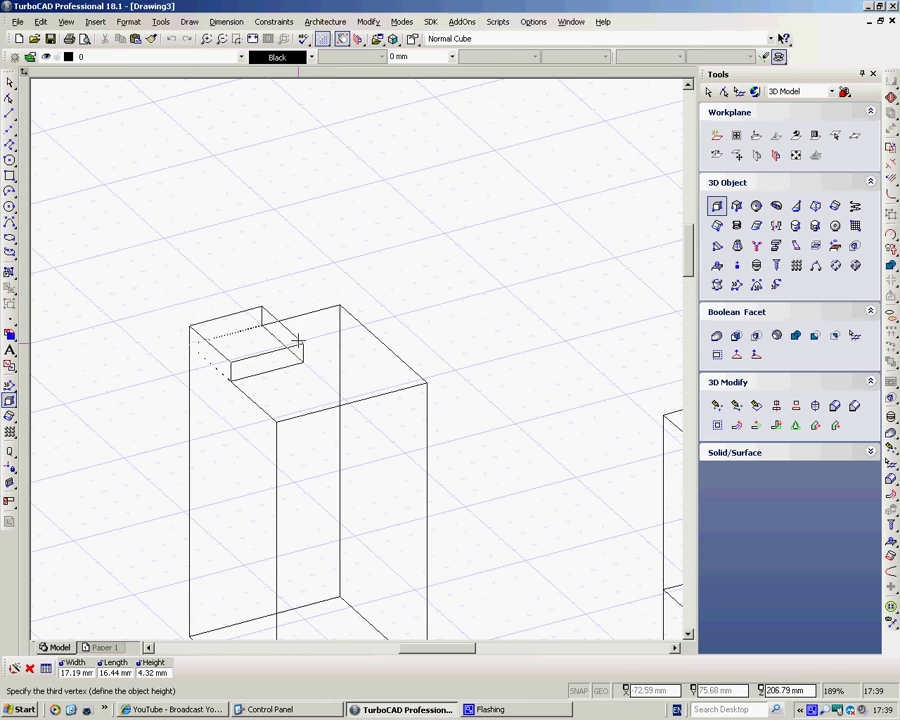
pyautogui.click(305, 249)
# Step: Draw another box with a base of about 19 by 16 mm in the empty space between the two stacks
pyautogui.click(481, 287)
pyautogui.click(596, 308)
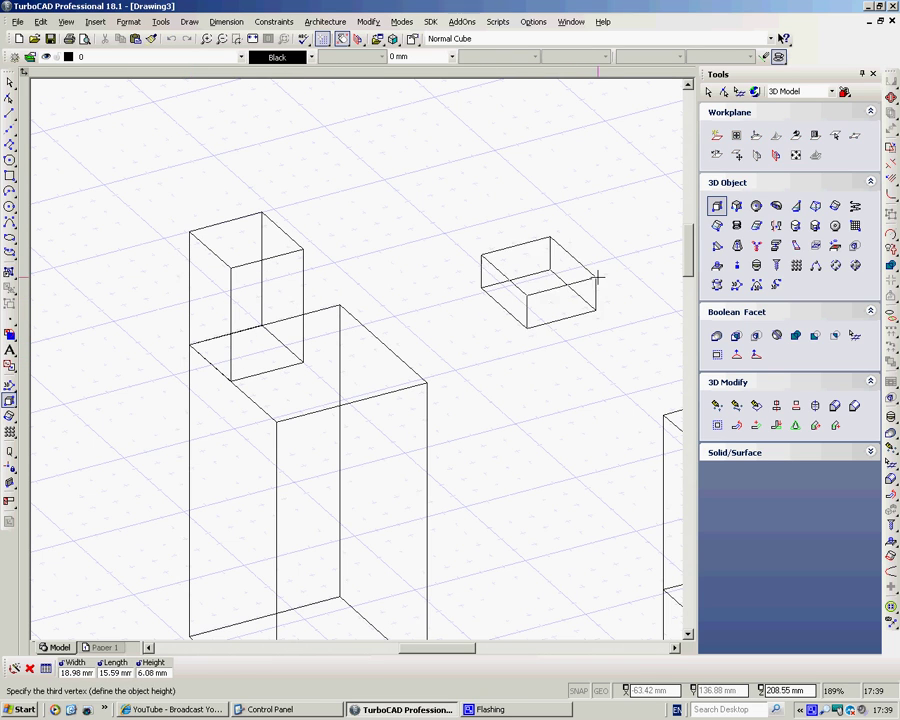
pyautogui.click(571, 191)
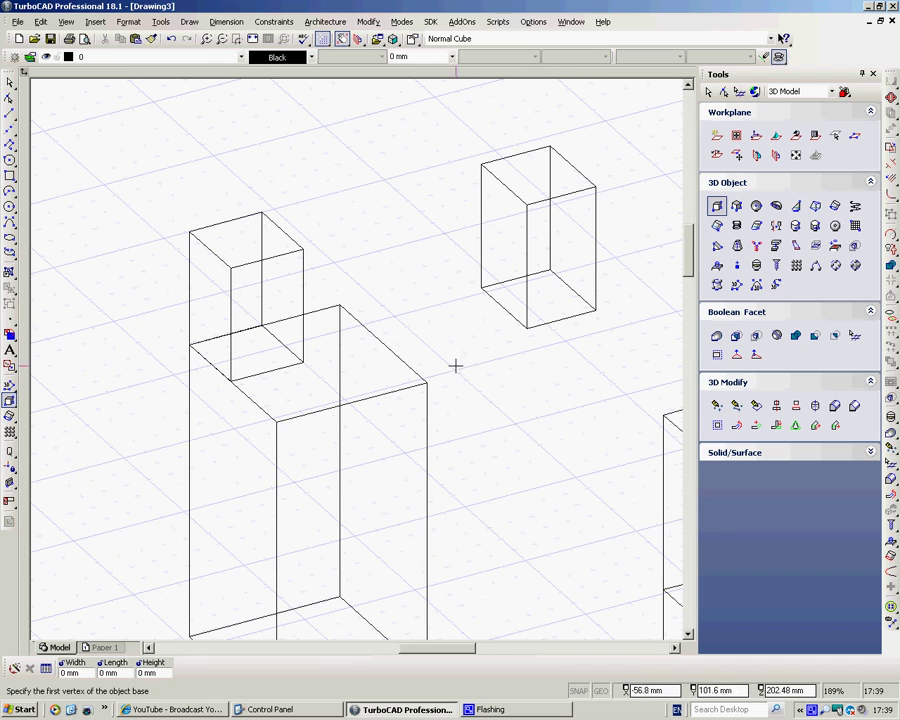
pyautogui.moveTo(477, 380); pyautogui.dragTo(500, 391, button='middle')
pyautogui.scroll(-3, 356, 359)
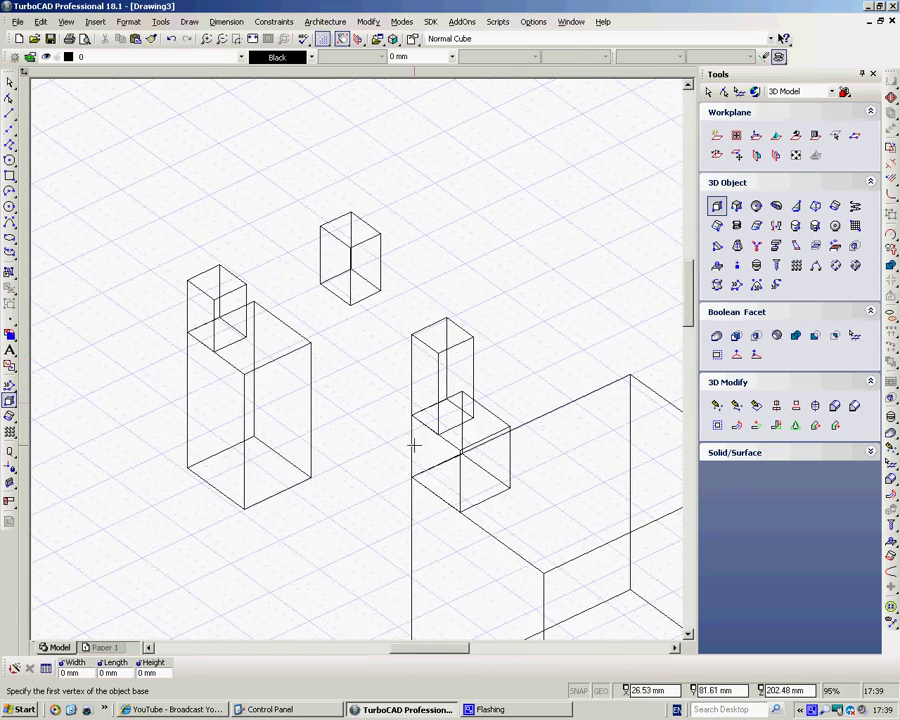
pyautogui.scroll(-3, 413, 445)
pyautogui.scroll(3, 357, 360)
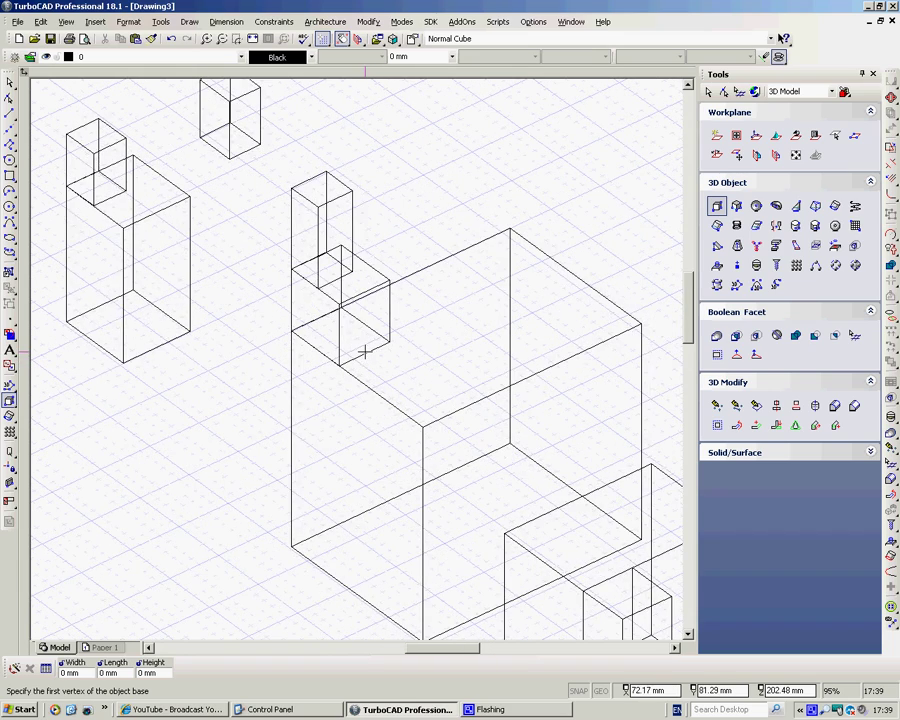
pyautogui.scroll(-3, 364, 351)
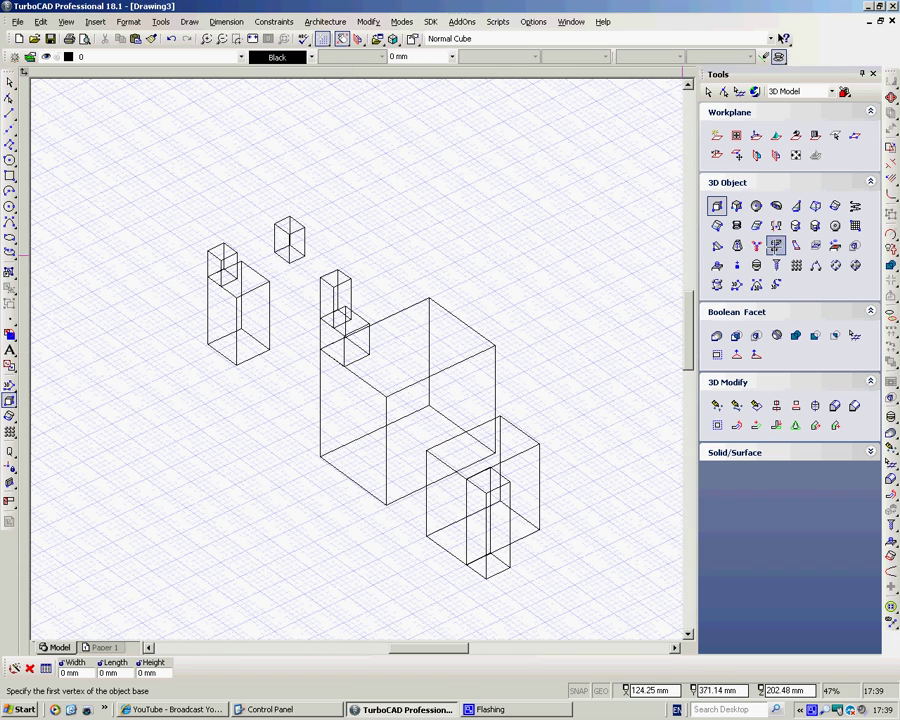
# Step: Draw an upright cylinder with a radius of about 14 mm in the empty space behind the large box
pyautogui.click(795, 226)
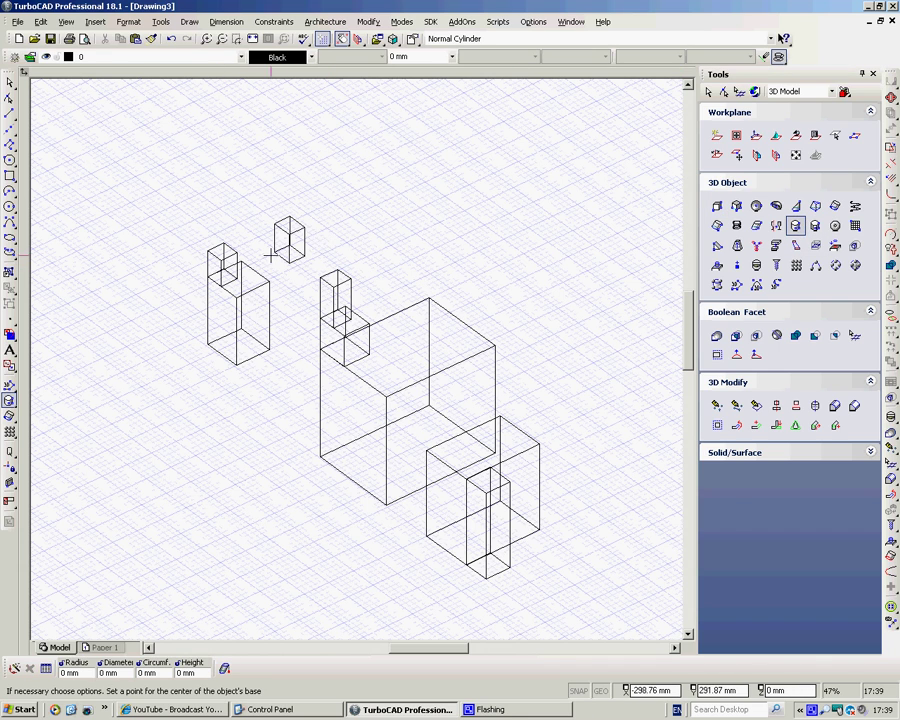
pyautogui.click(362, 231)
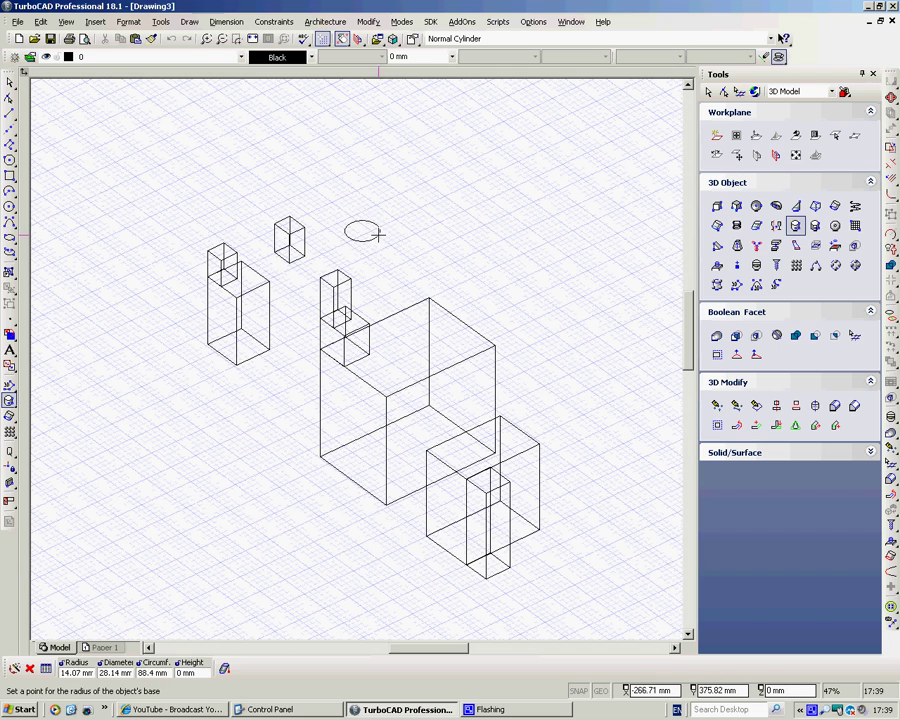
pyautogui.click(377, 230)
pyautogui.click(373, 159)
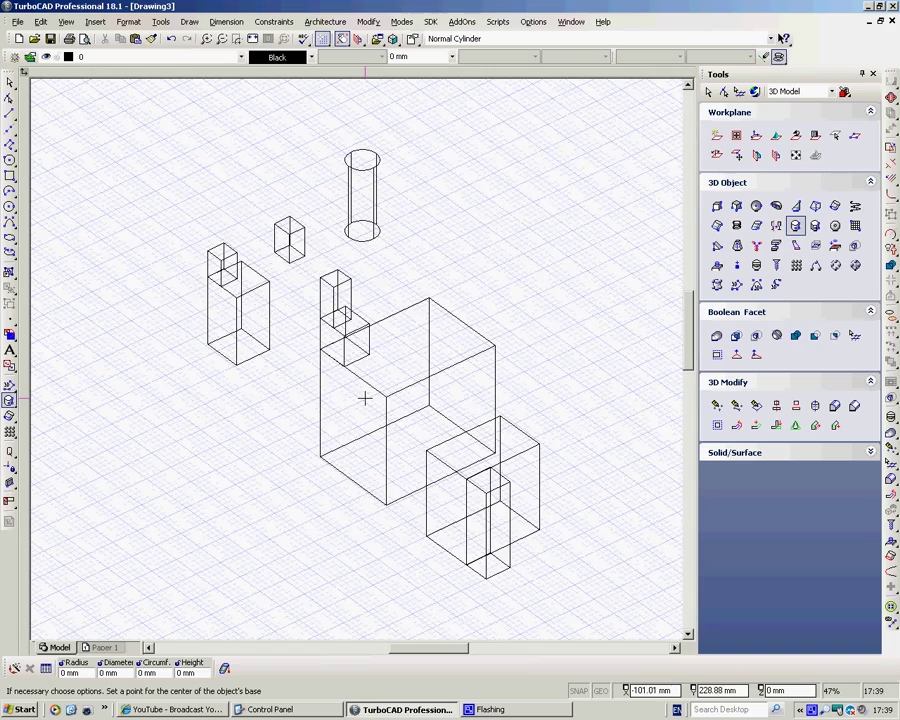
pyautogui.moveTo(365, 398); pyautogui.dragTo(416, 310, button='middle')
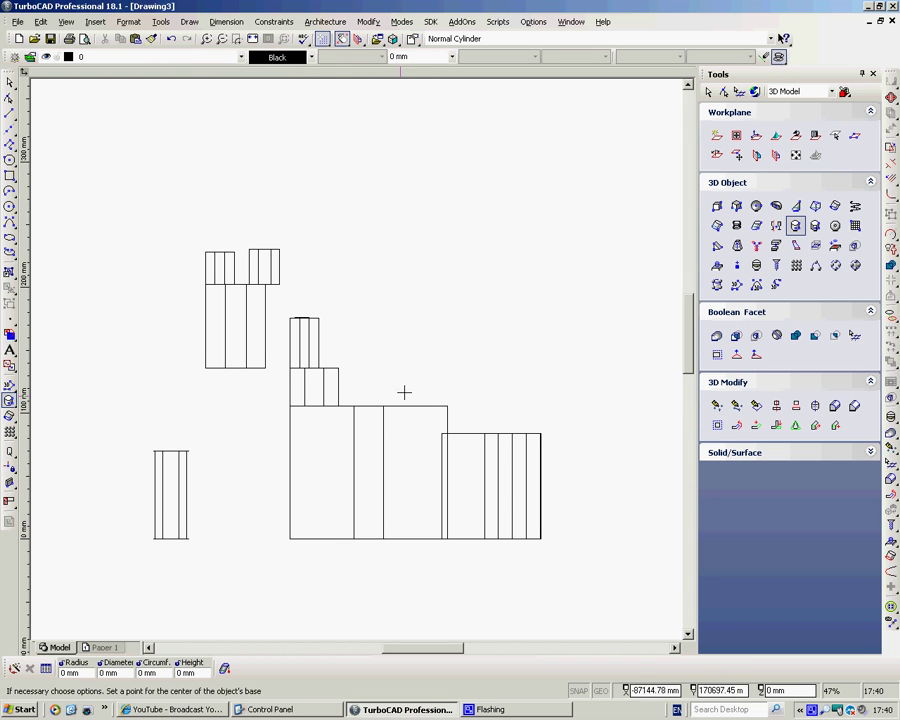
pyautogui.moveTo(454, 361); pyautogui.dragTo(391, 423, button='middle')
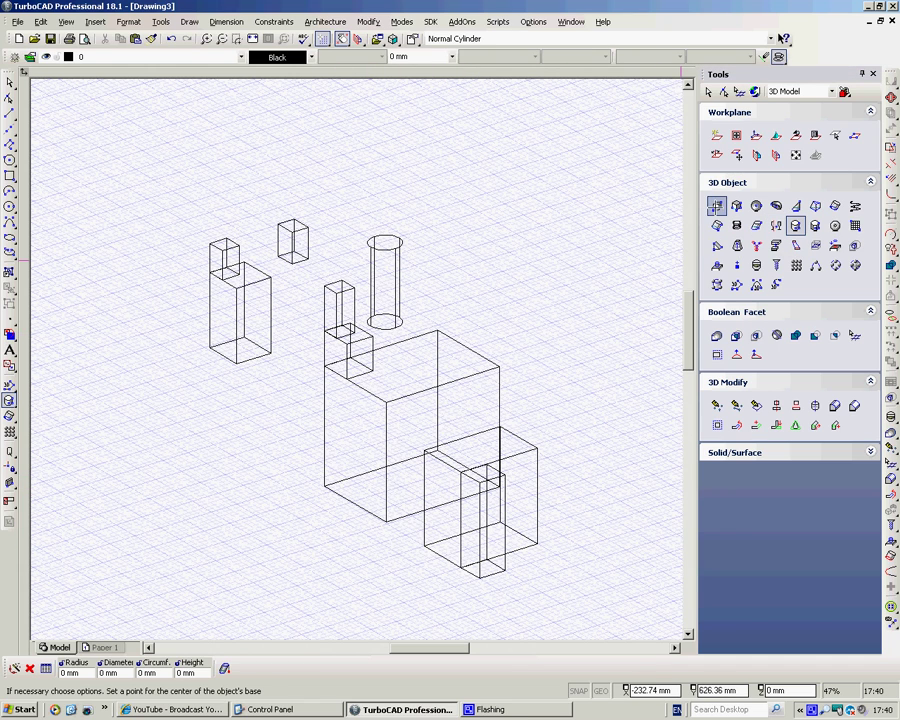
# Step: Draw a box about 37 by 31 mm and 54 mm high in the empty space in front of the large box
pyautogui.click(717, 205)
pyautogui.click(246, 533)
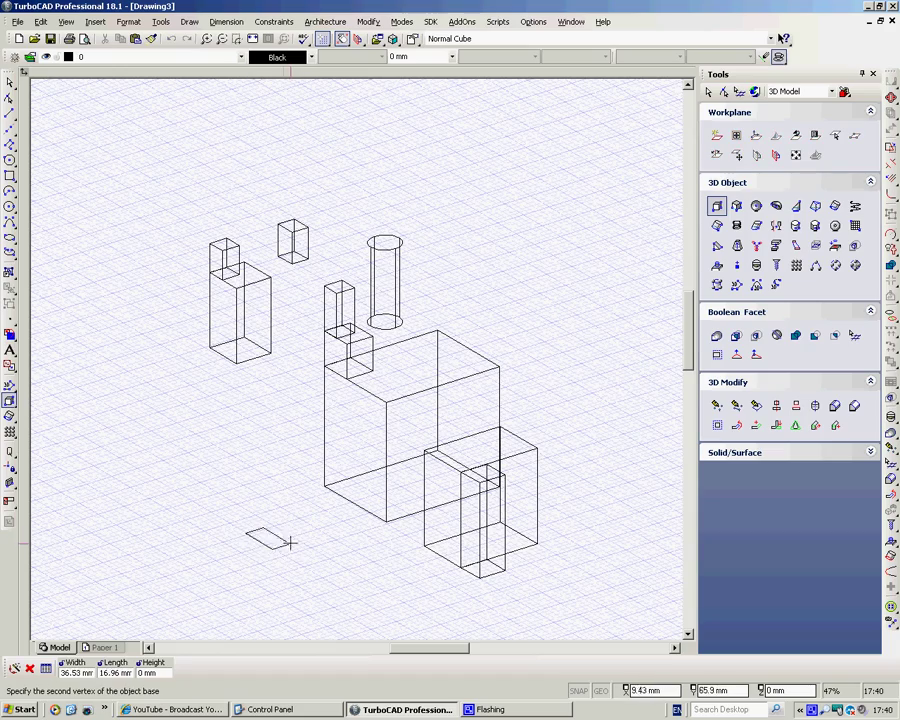
pyautogui.click(302, 535)
pyautogui.click(302, 468)
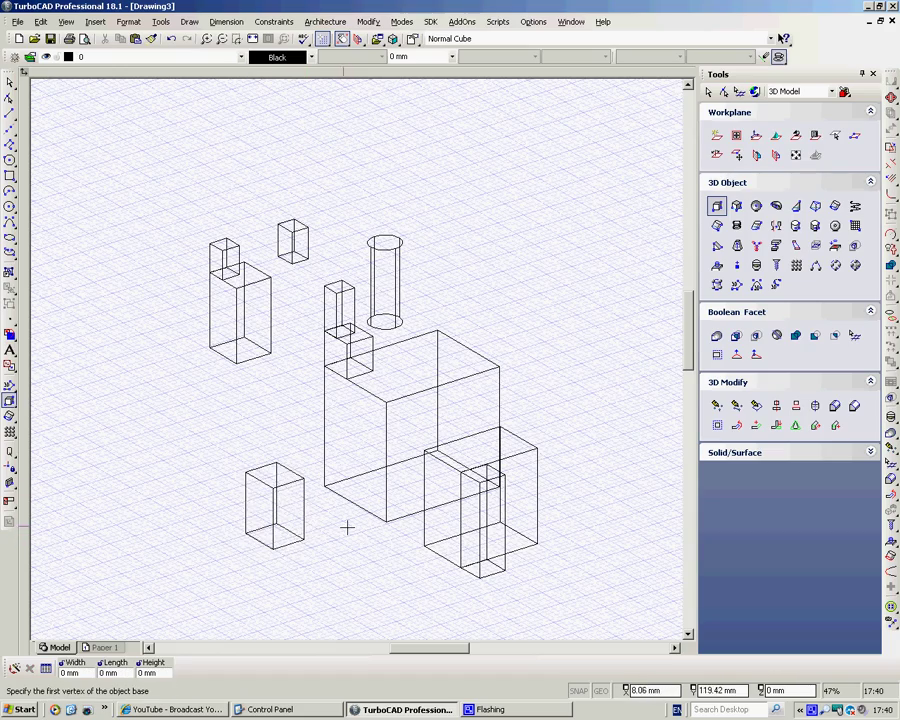
pyautogui.moveTo(347, 527); pyautogui.dragTo(316, 291, button='middle')
pyautogui.moveTo(350, 257); pyautogui.dragTo(362, 324, button='middle')
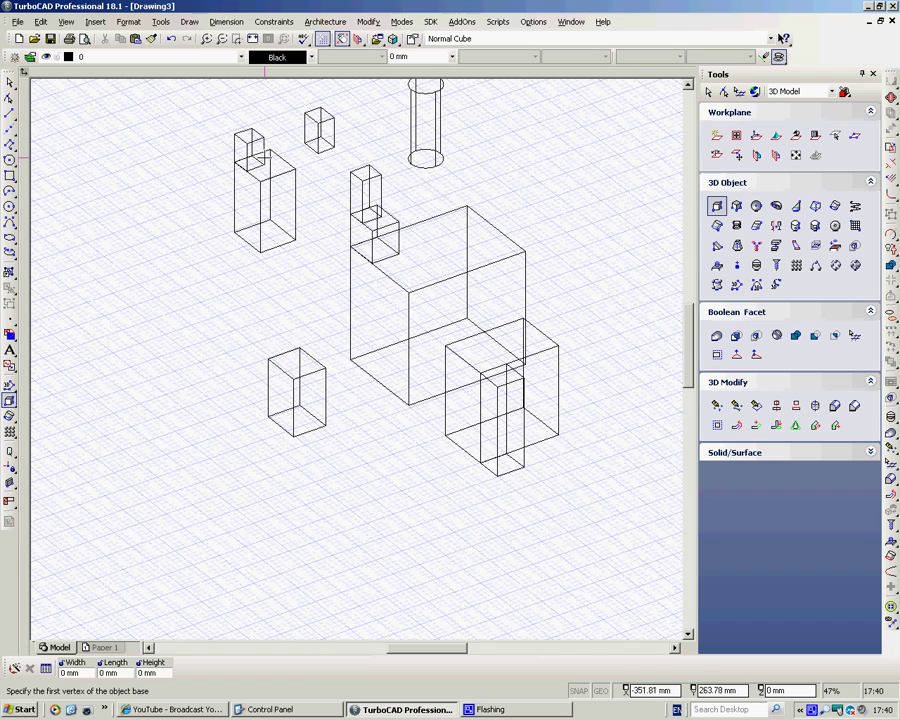
pyautogui.scroll(3, 303, 376)
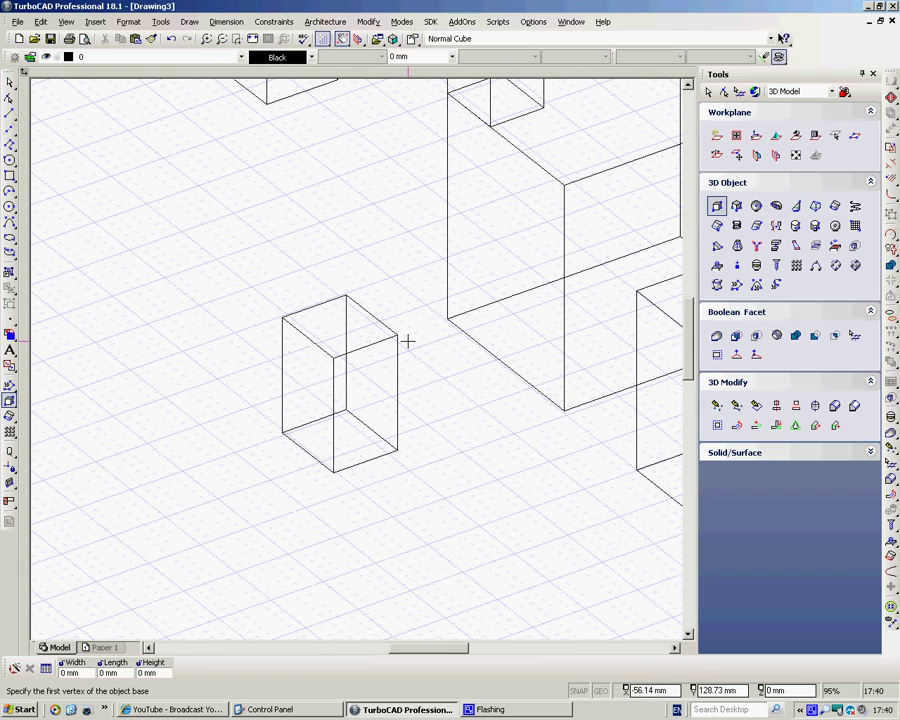
pyautogui.press('Escape')
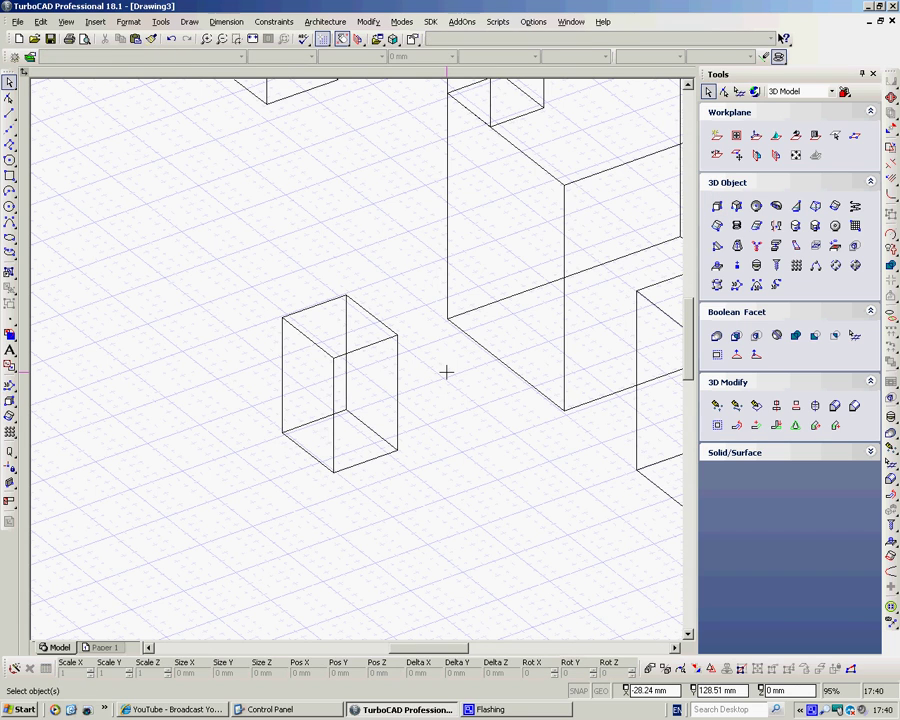
# Step: Move the new box by its lower edge against the bottom edge of the large box and check its placement from other angles
pyautogui.click(397, 364)
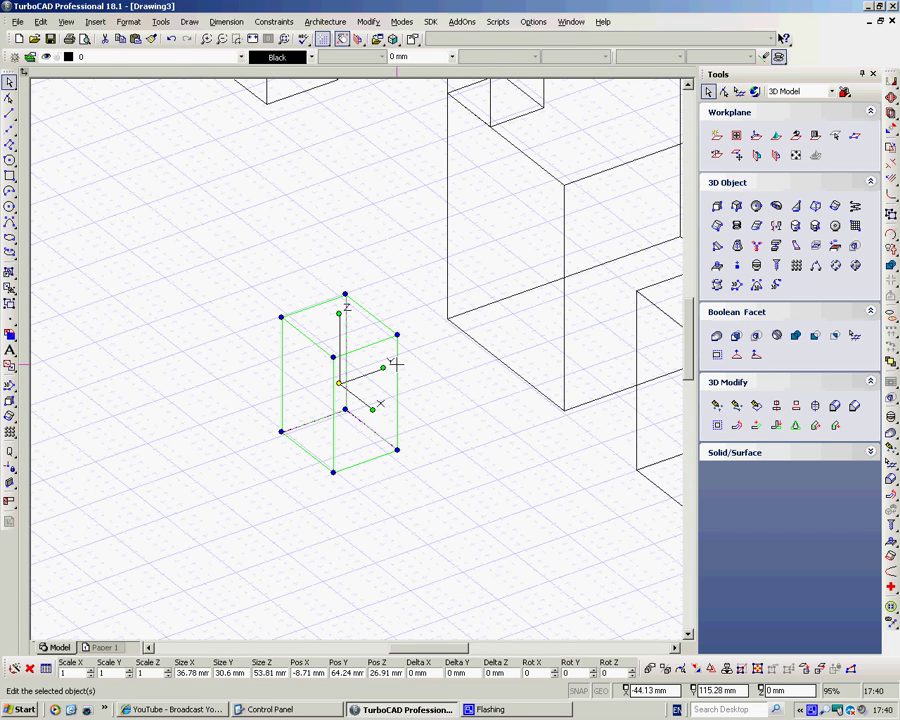
pyautogui.moveTo(397, 364); pyautogui.dragTo(505, 362)
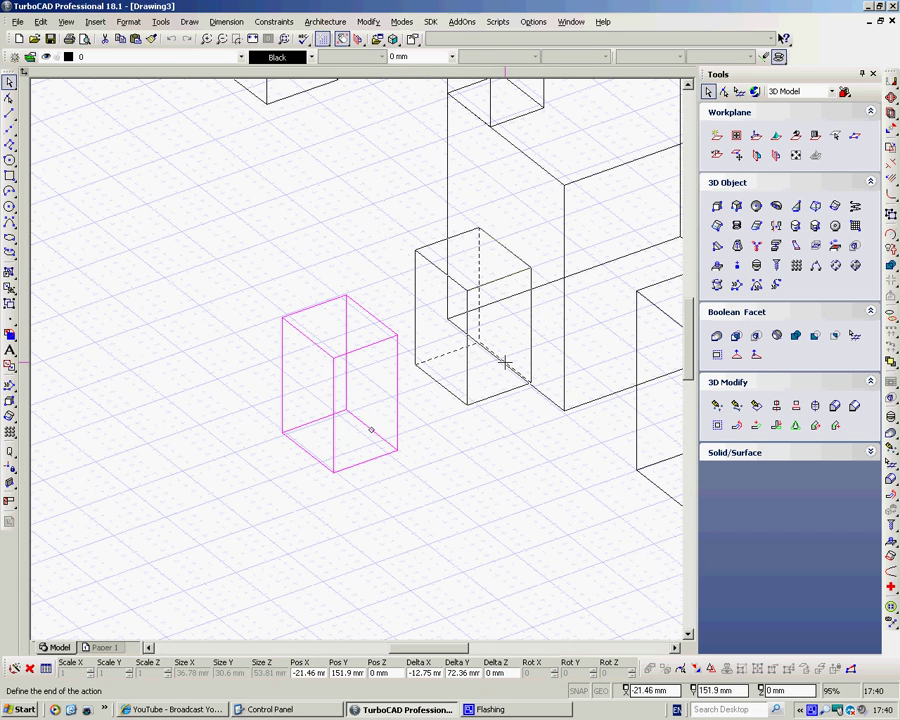
pyautogui.click(505, 362)
pyautogui.click(345, 410)
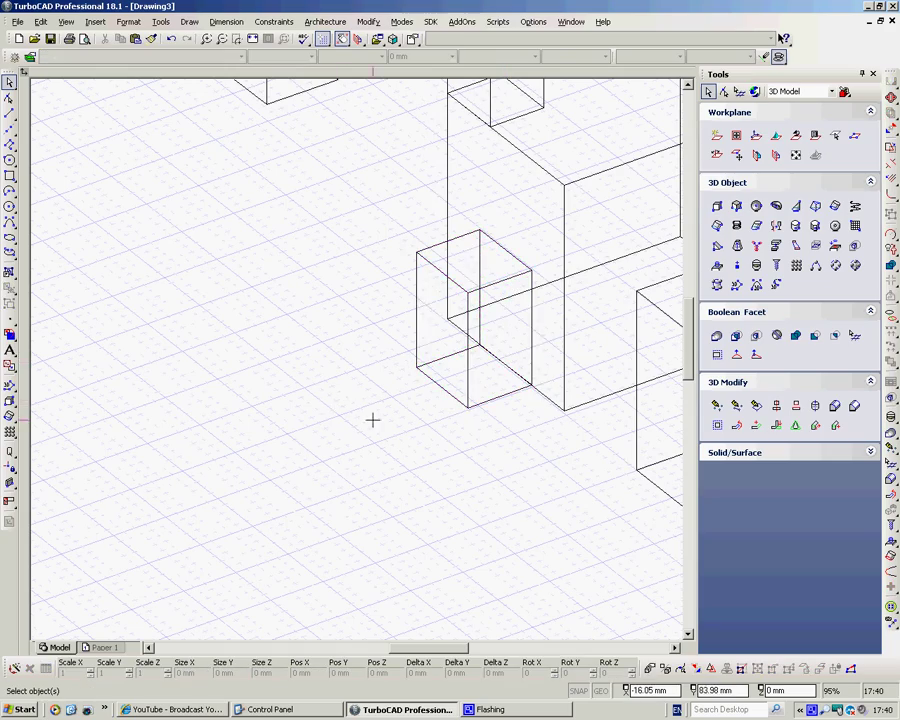
pyautogui.moveTo(372, 419); pyautogui.dragTo(416, 380, button='middle')
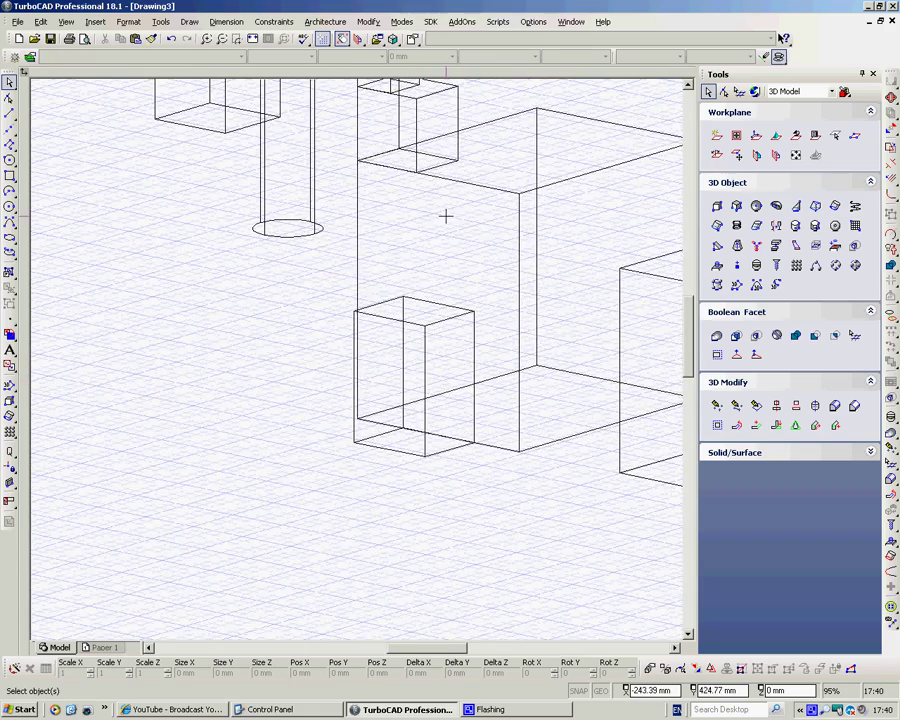
pyautogui.scroll(-2, 376, 344)
pyautogui.scroll(2, 395, 375)
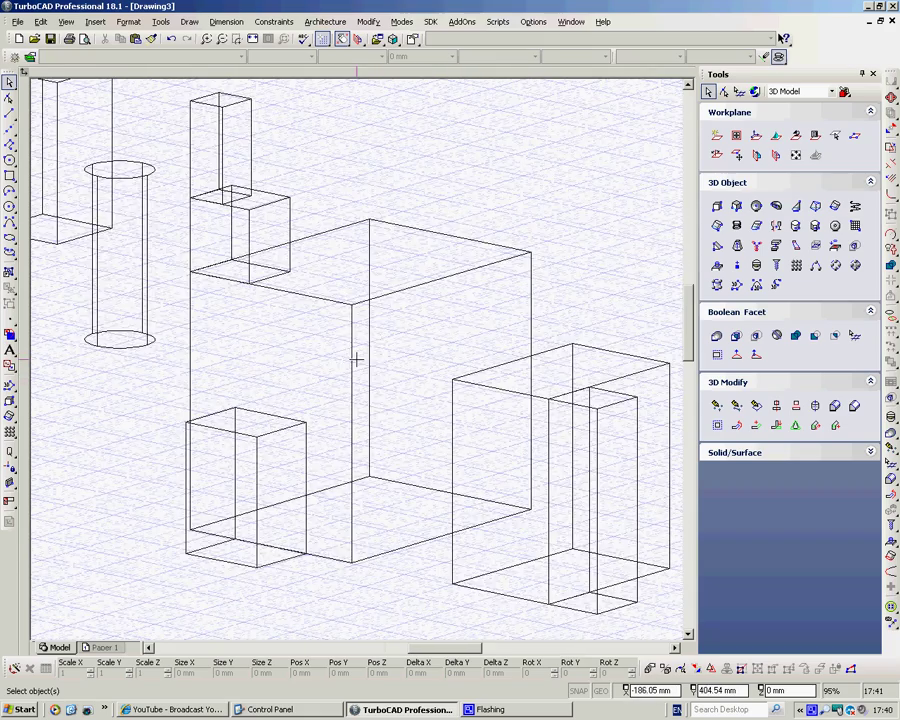
pyautogui.scroll(-2, 357, 301)
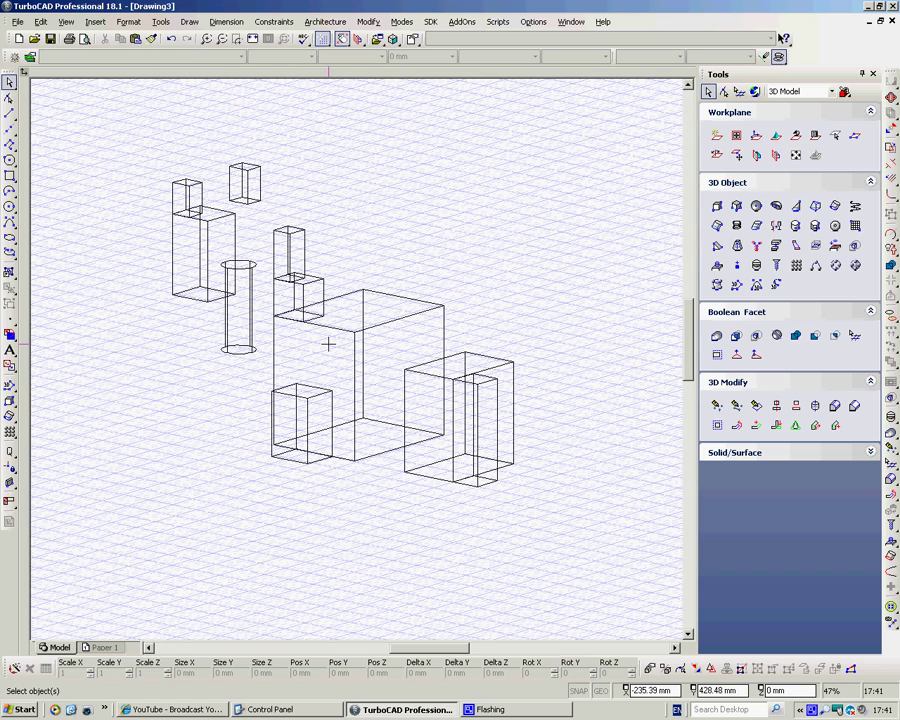